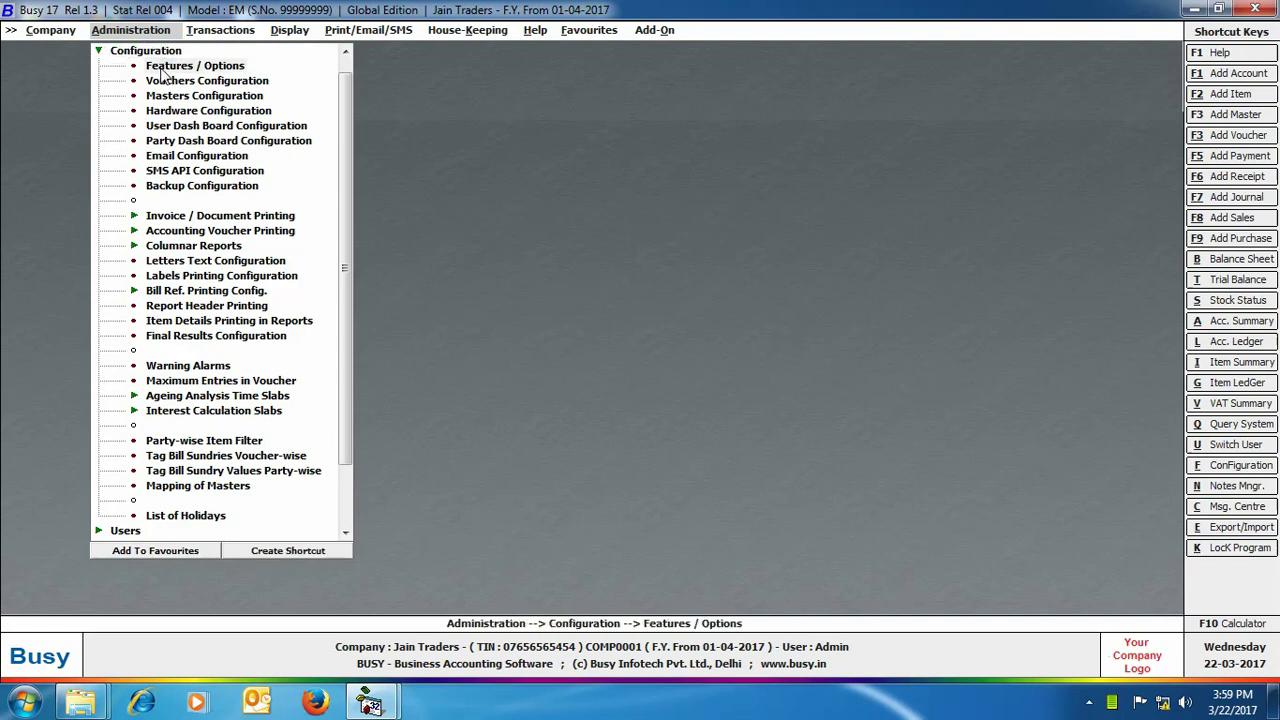
- Open the Inventory section of Features / Options
click(136, 254)
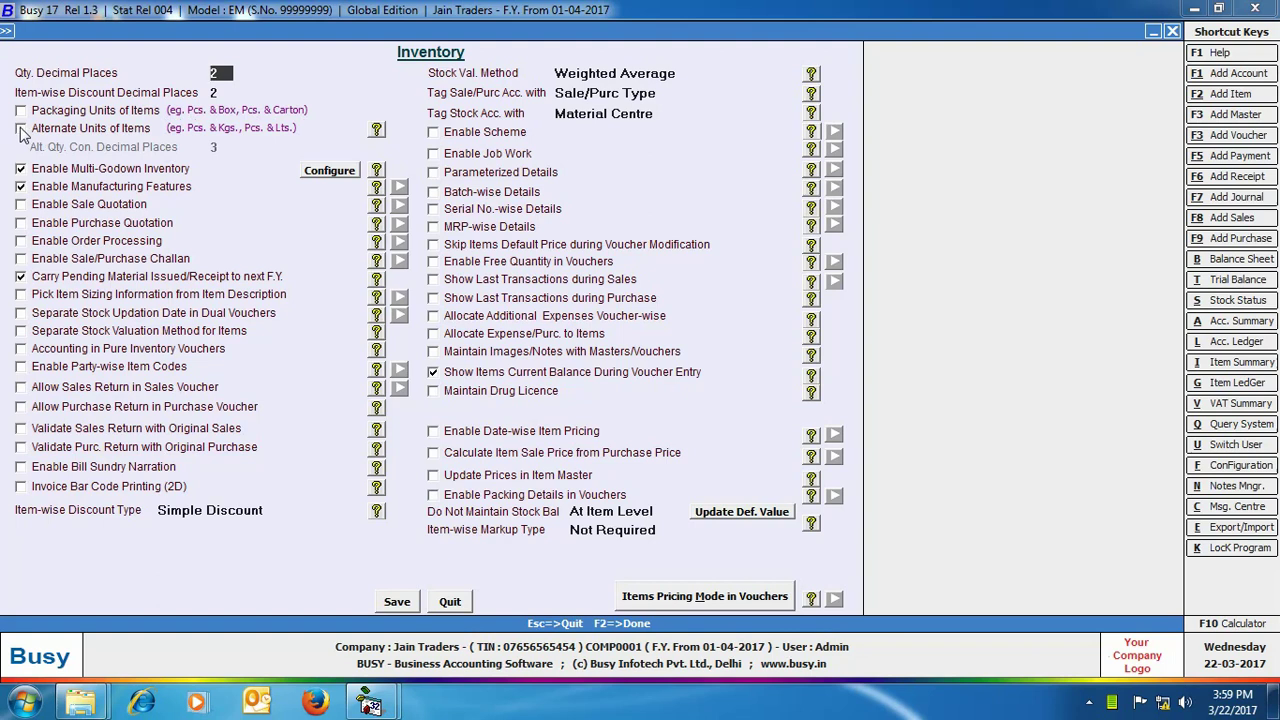
- Turn on alternate units of items with conversion factor input in vouchers, and save
click(21, 129)
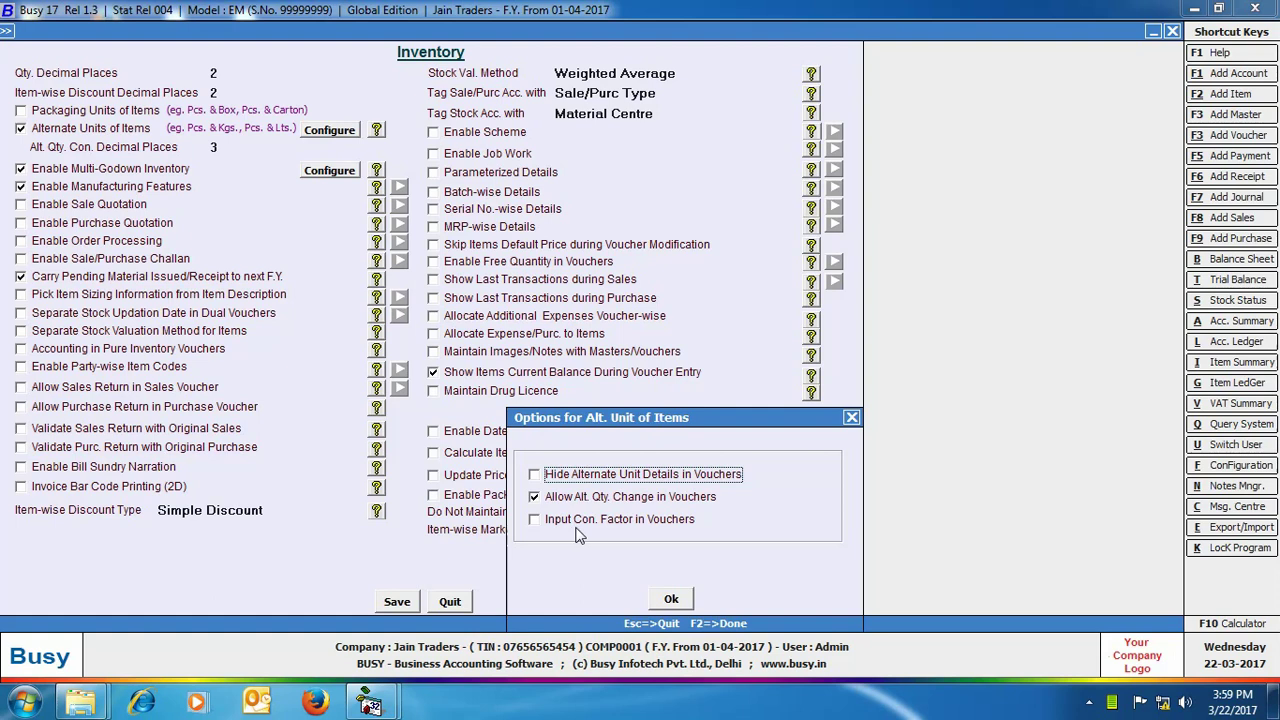
click(686, 534)
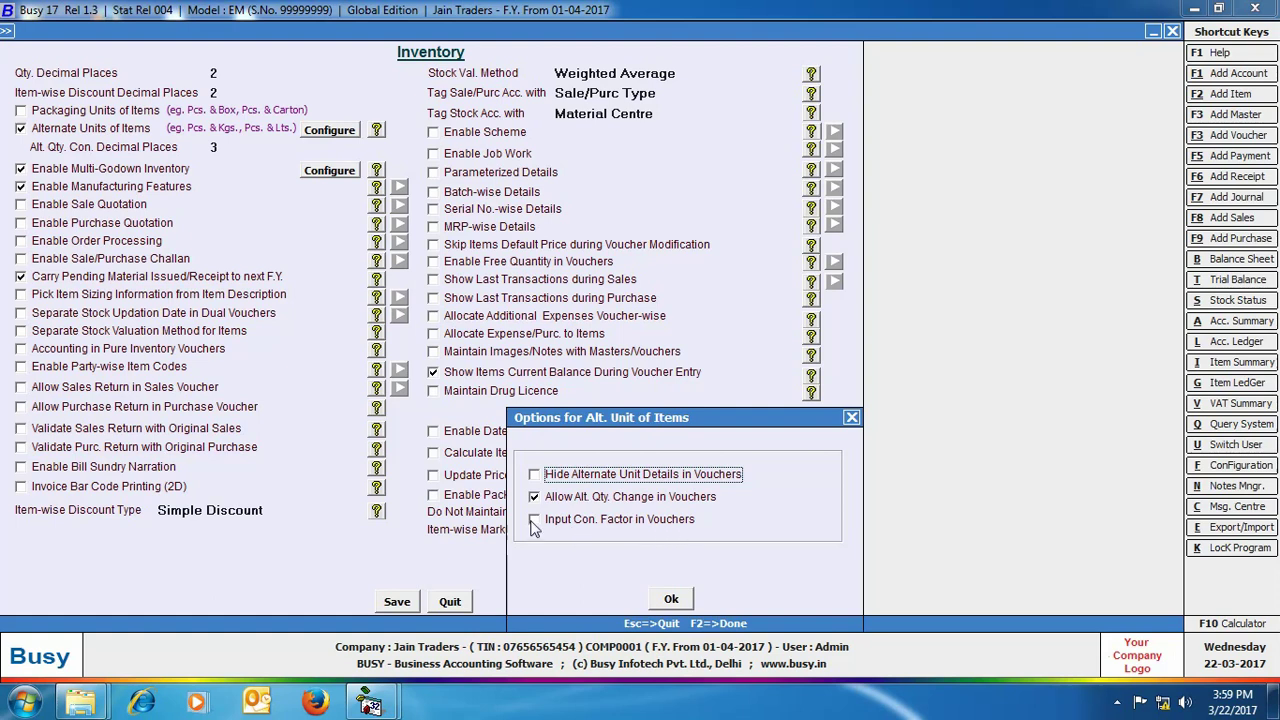
click(657, 603)
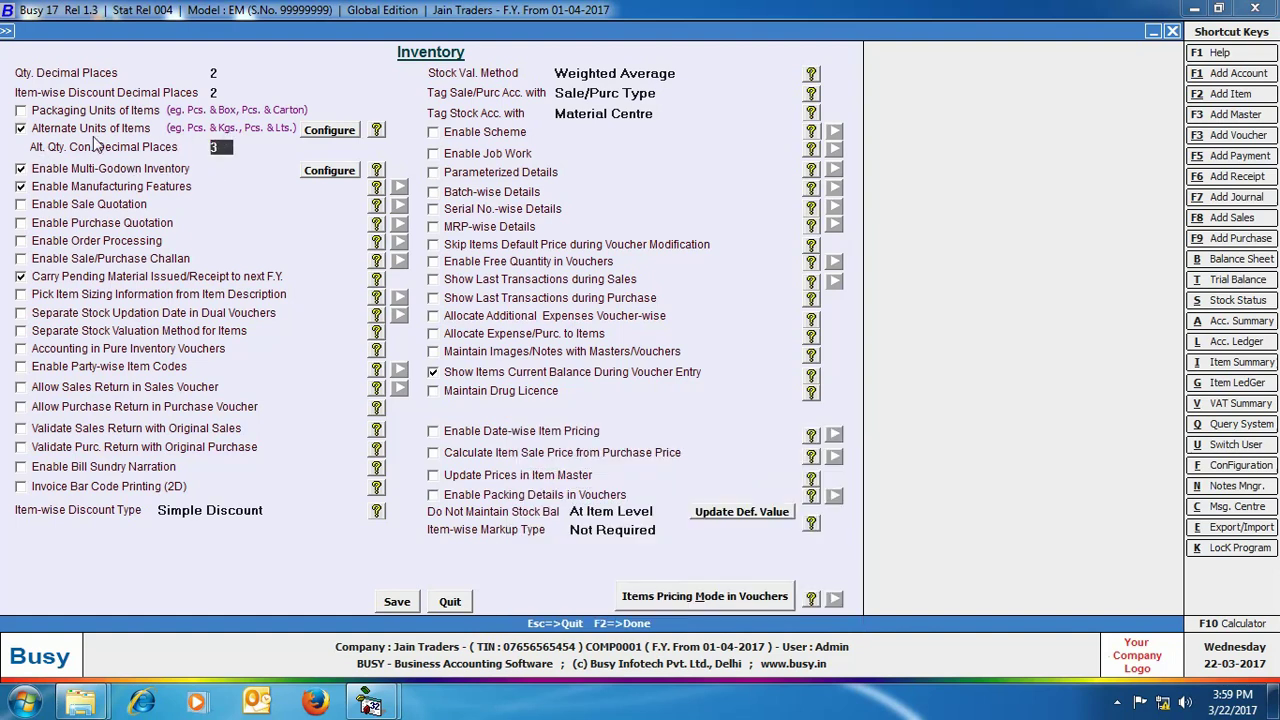
click(397, 601)
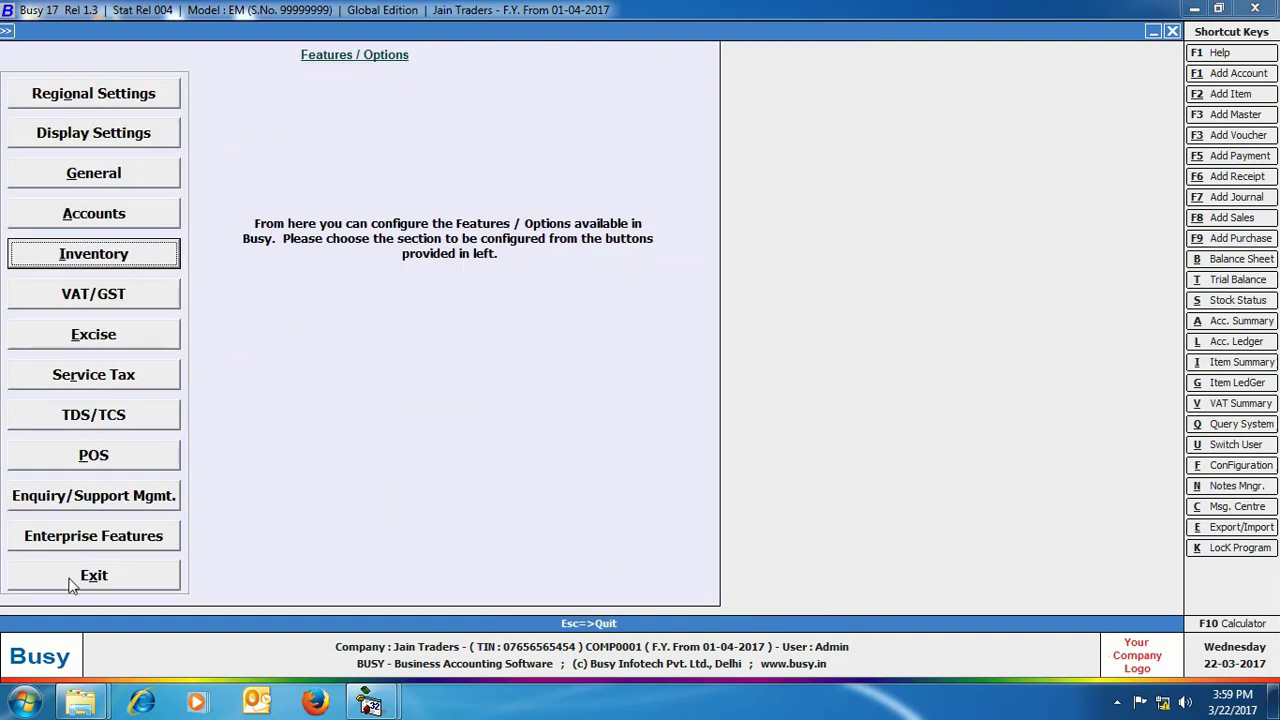
- Close Features / Options and start adding a new Item master under Masters
click(82, 574)
click(115, 60)
click(117, 52)
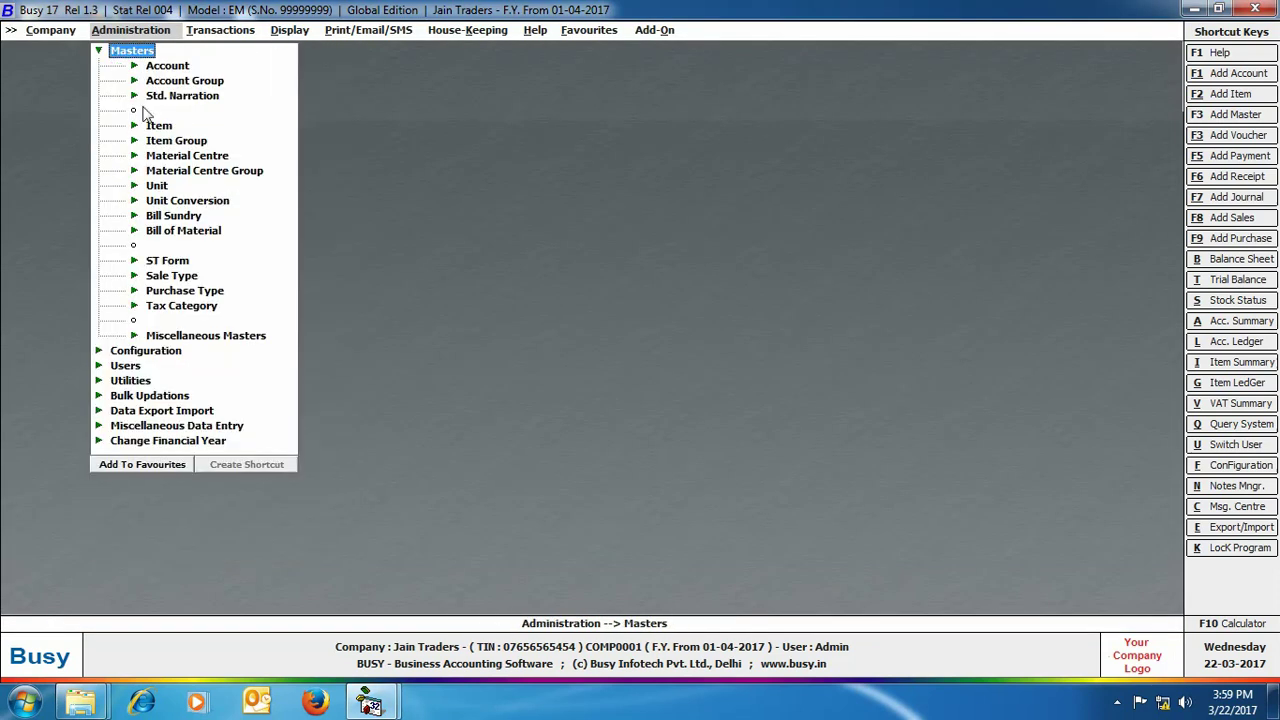
click(156, 130)
double_click(180, 143)
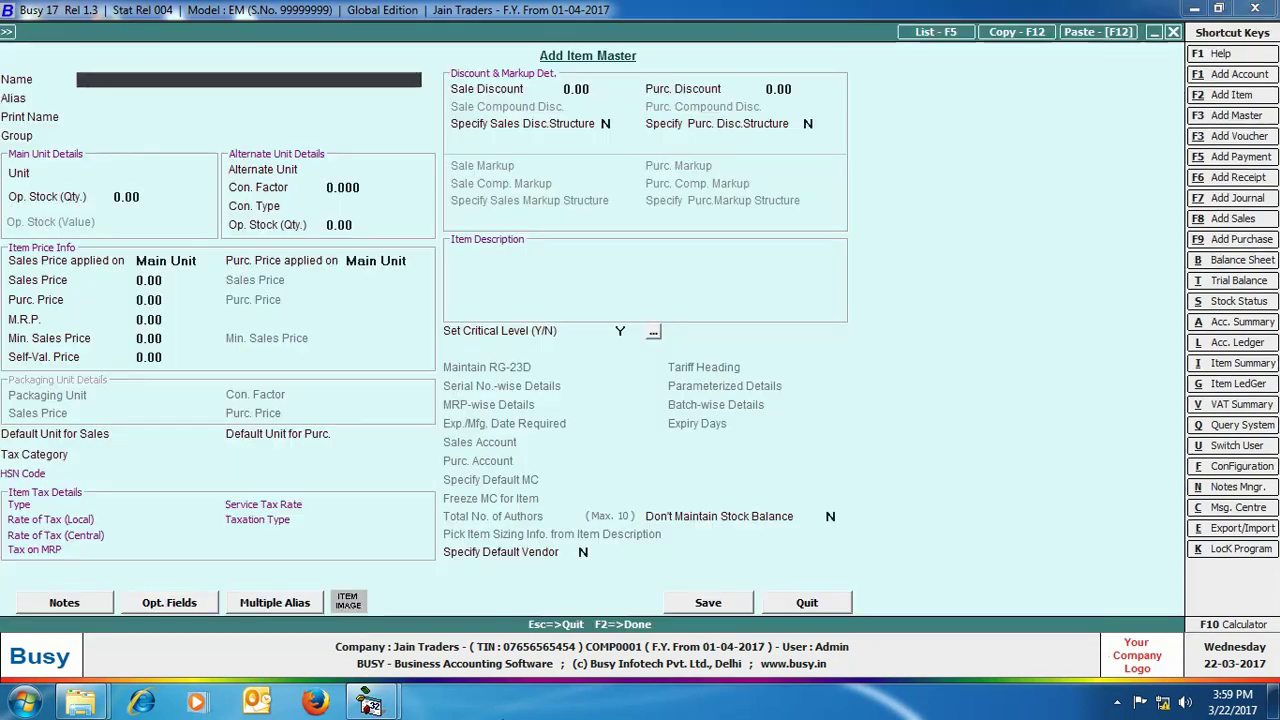
- Define item 'Jagat Basmati Rice' in group Rice, unit Bags, alternate unit Kgs., factor 10
text(jagat basmati rice)
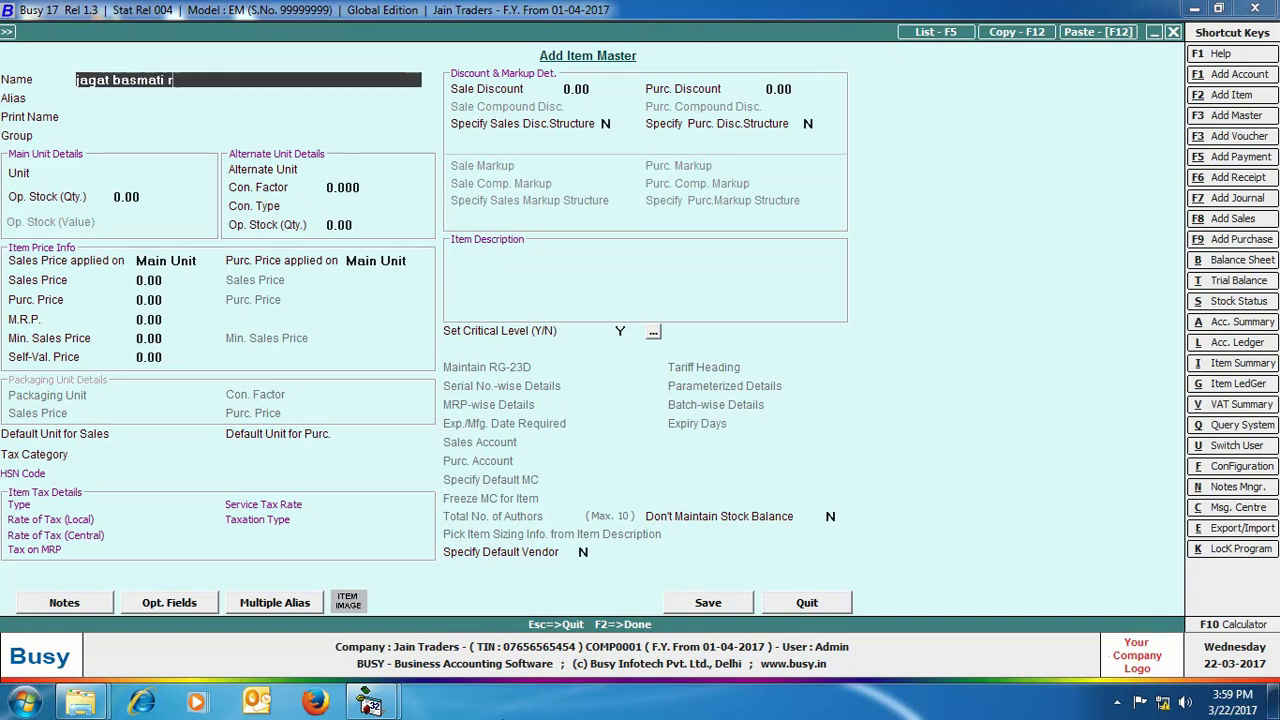
key(Return)
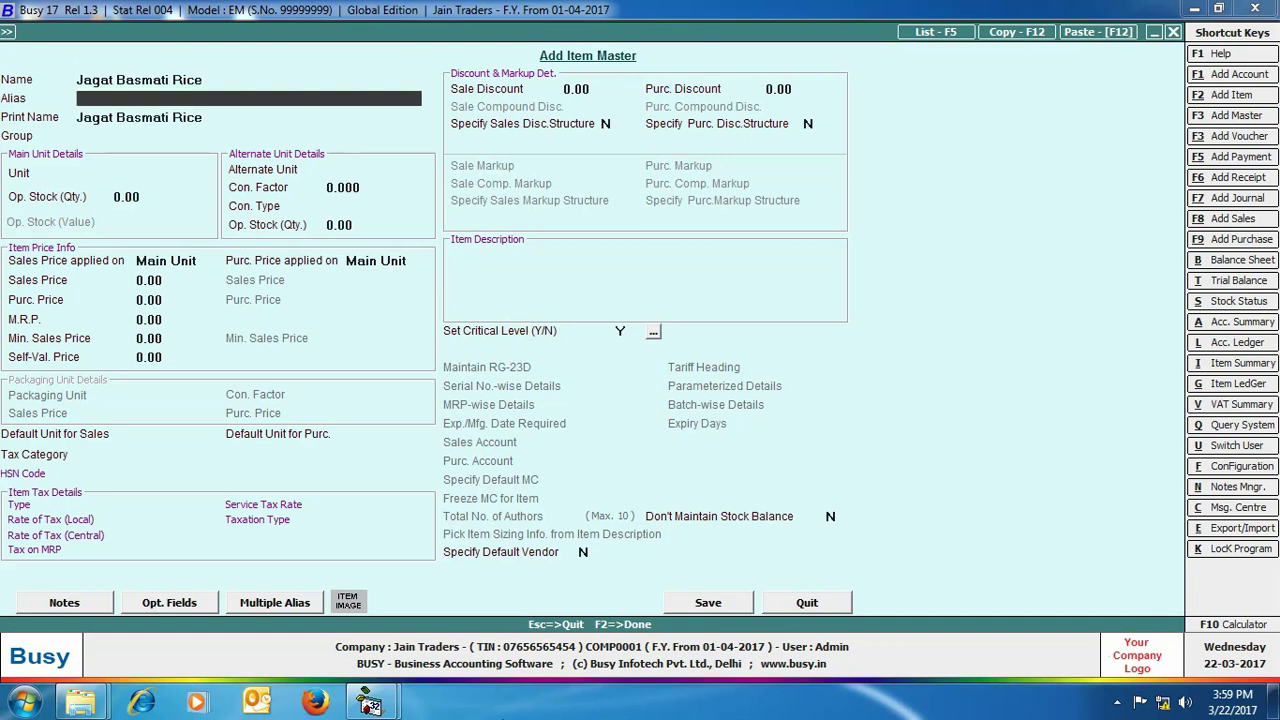
key(Return)
key(Return)
text(rice)
key(Return)
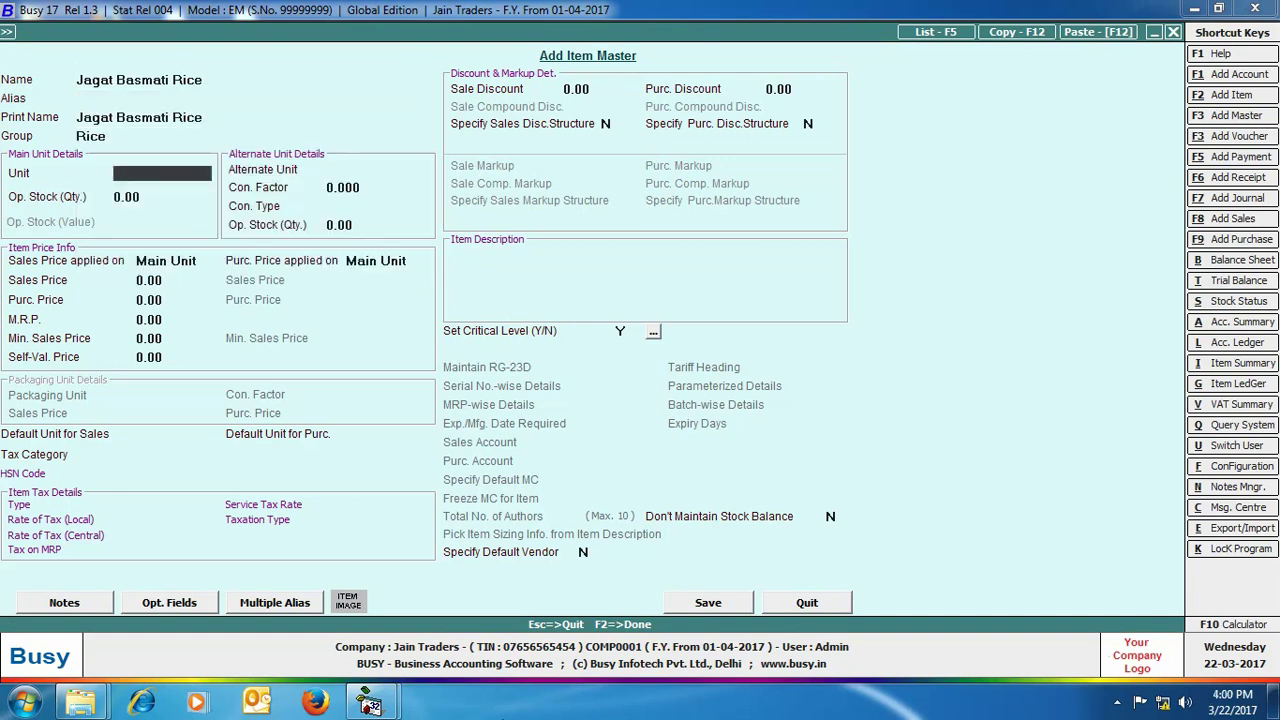
text(bags)
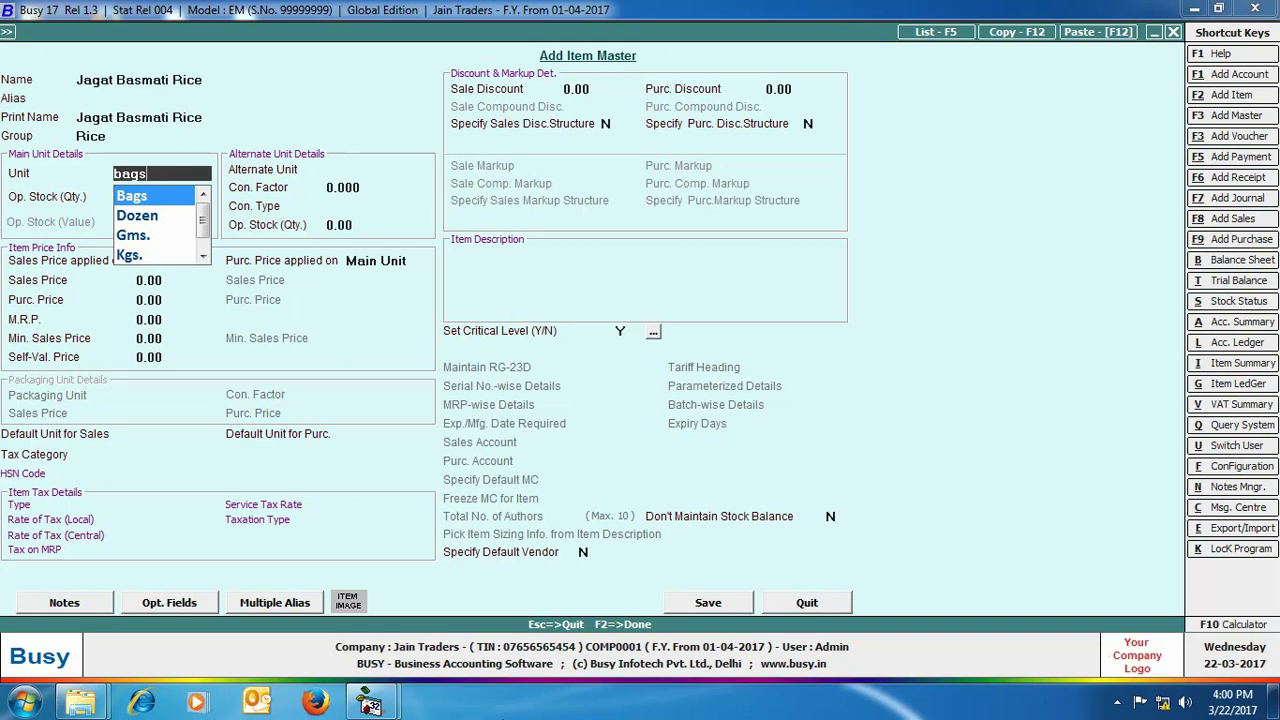
key(Return)
key(Return)
text(kgs)
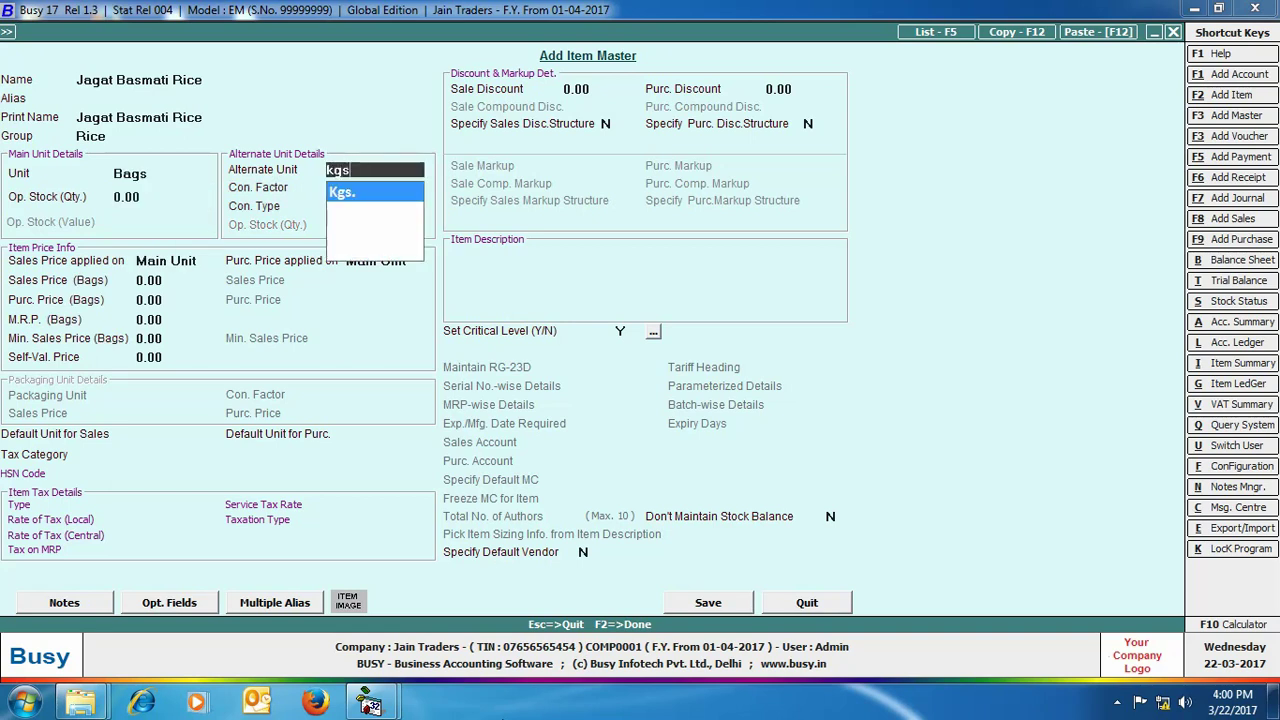
key(Return)
text(10)
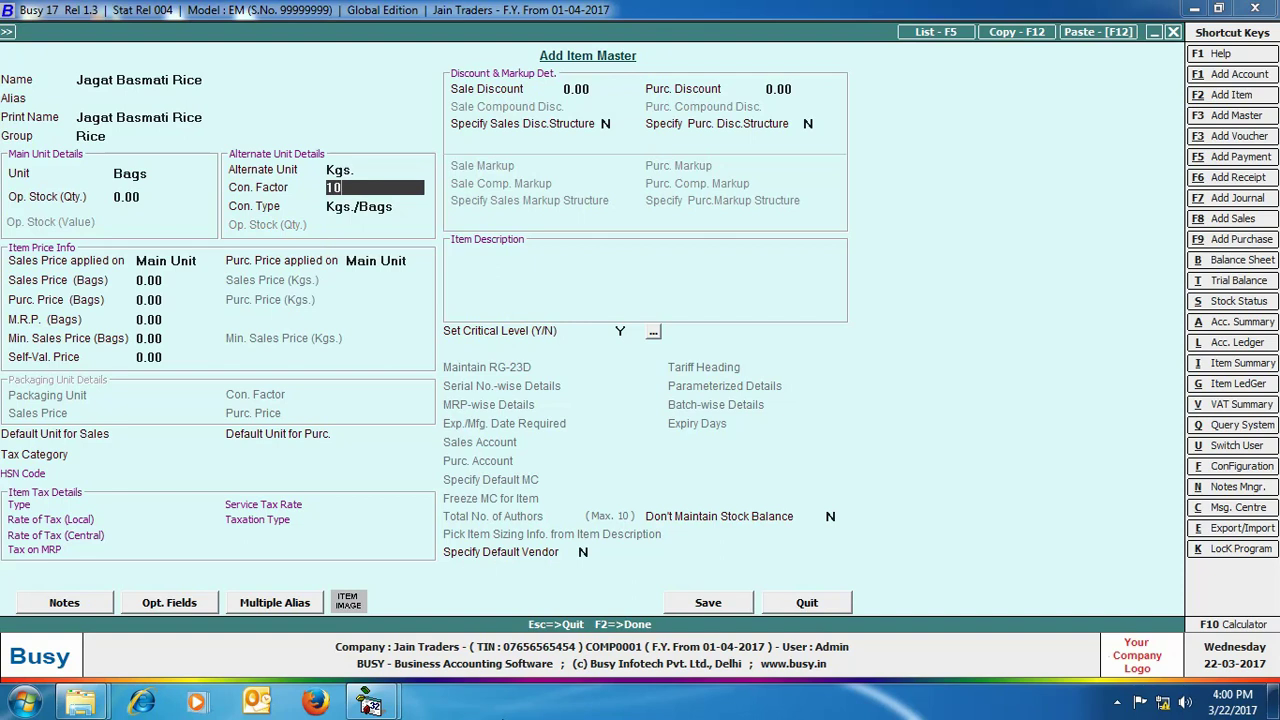
key(Return)
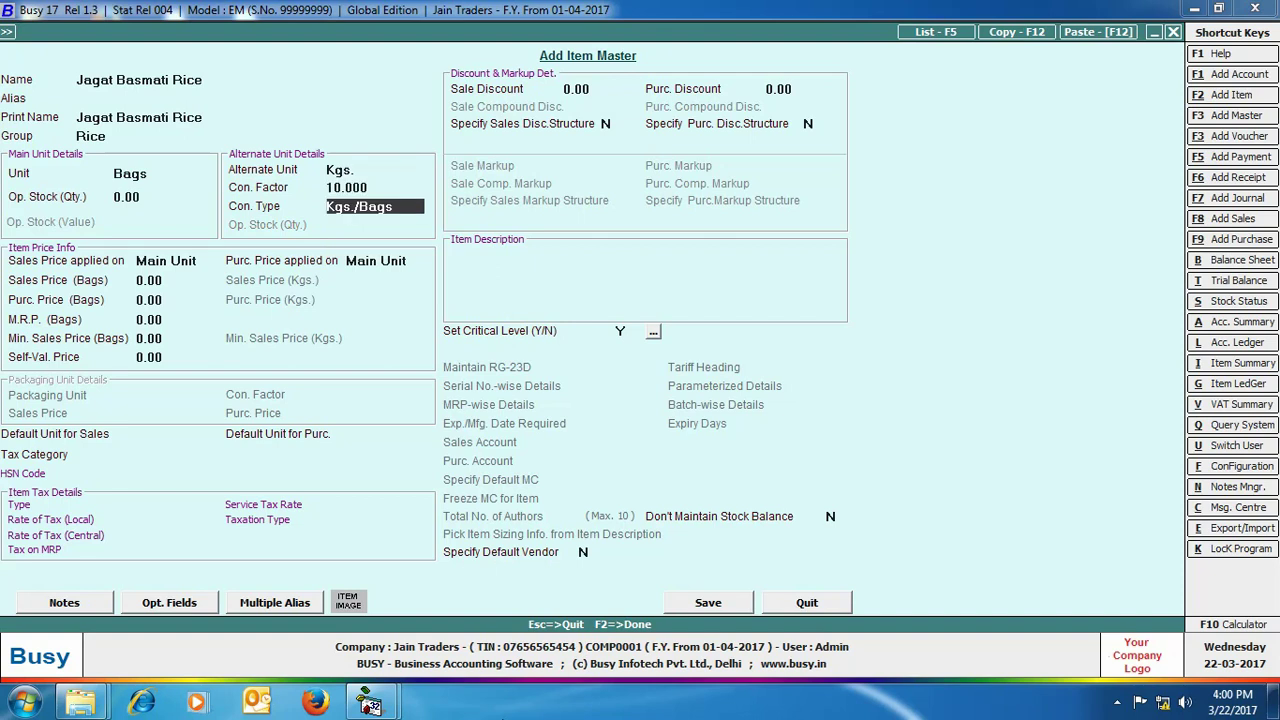
- Set sales price 980 per Bag and purchase price 90 per Kg, then save the item
key(Return)
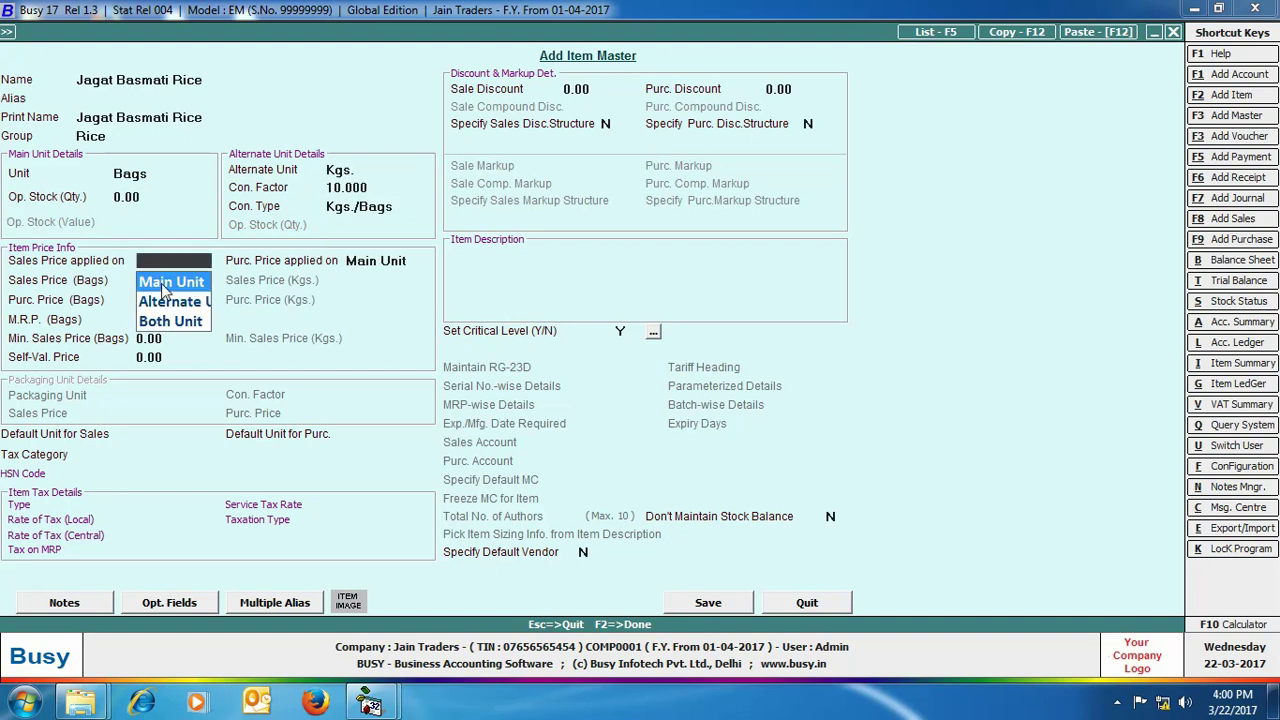
click(165, 283)
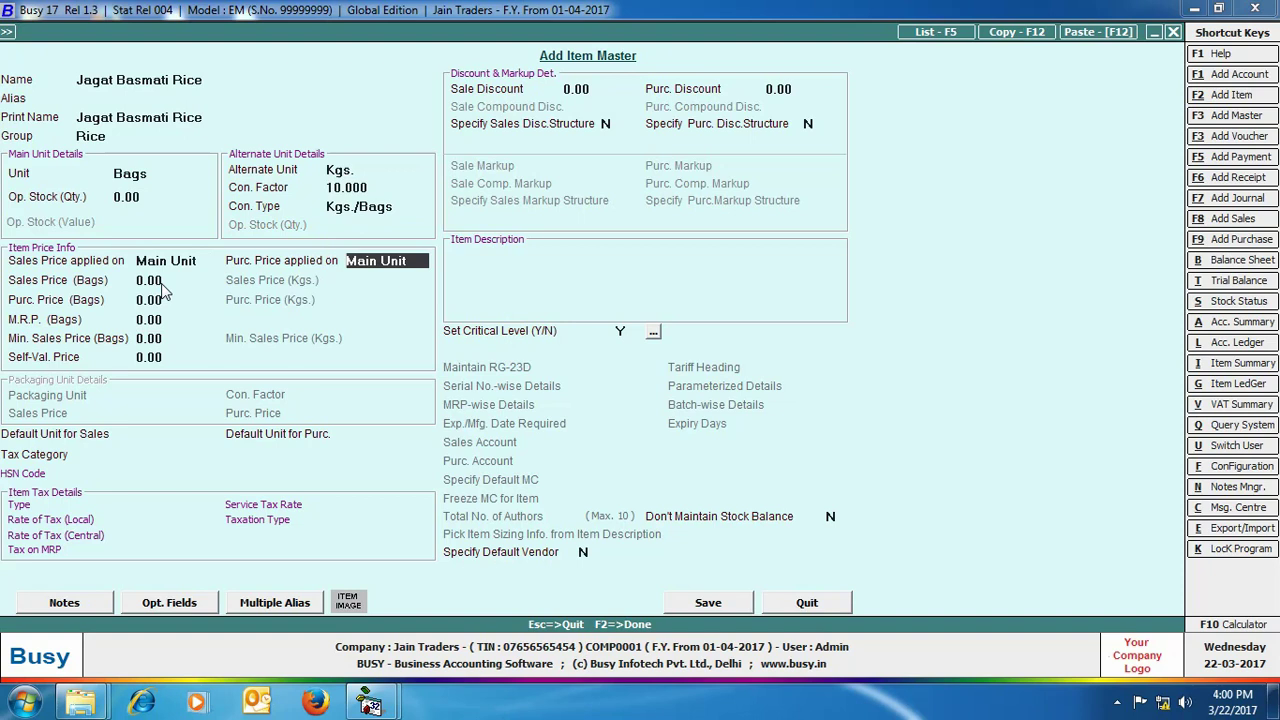
click(364, 262)
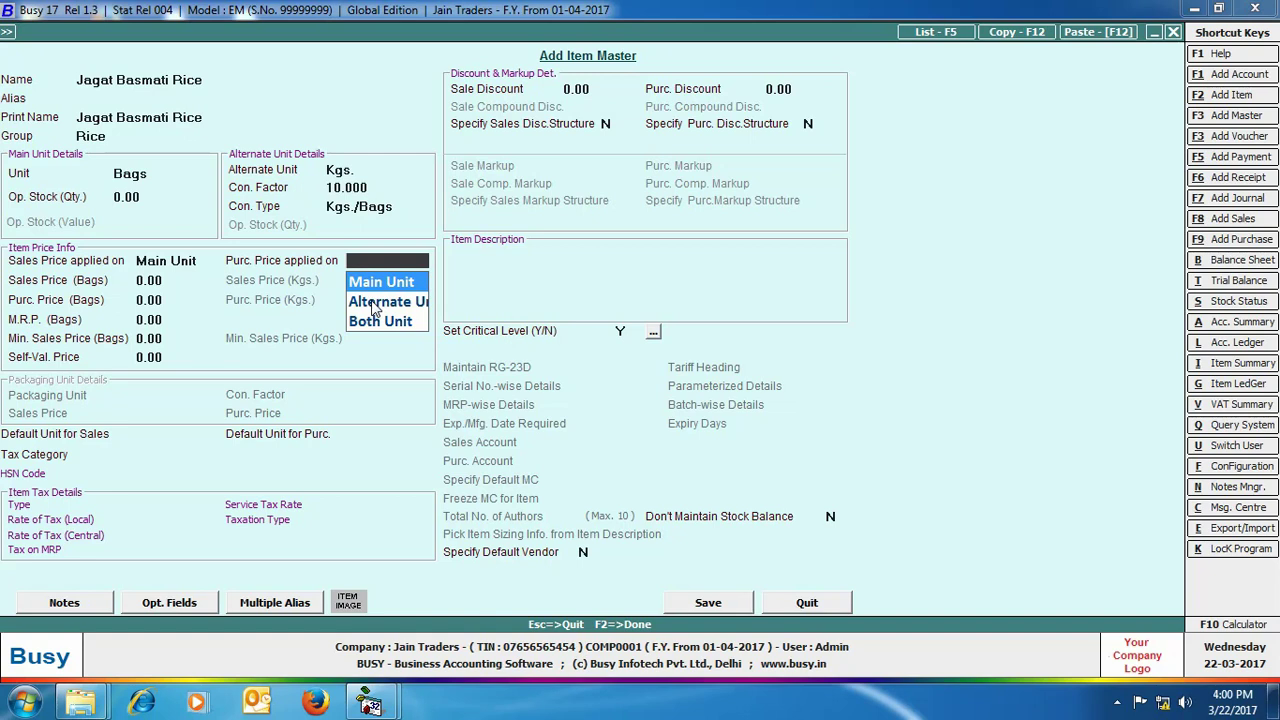
click(372, 305)
text(980)
key(Return)
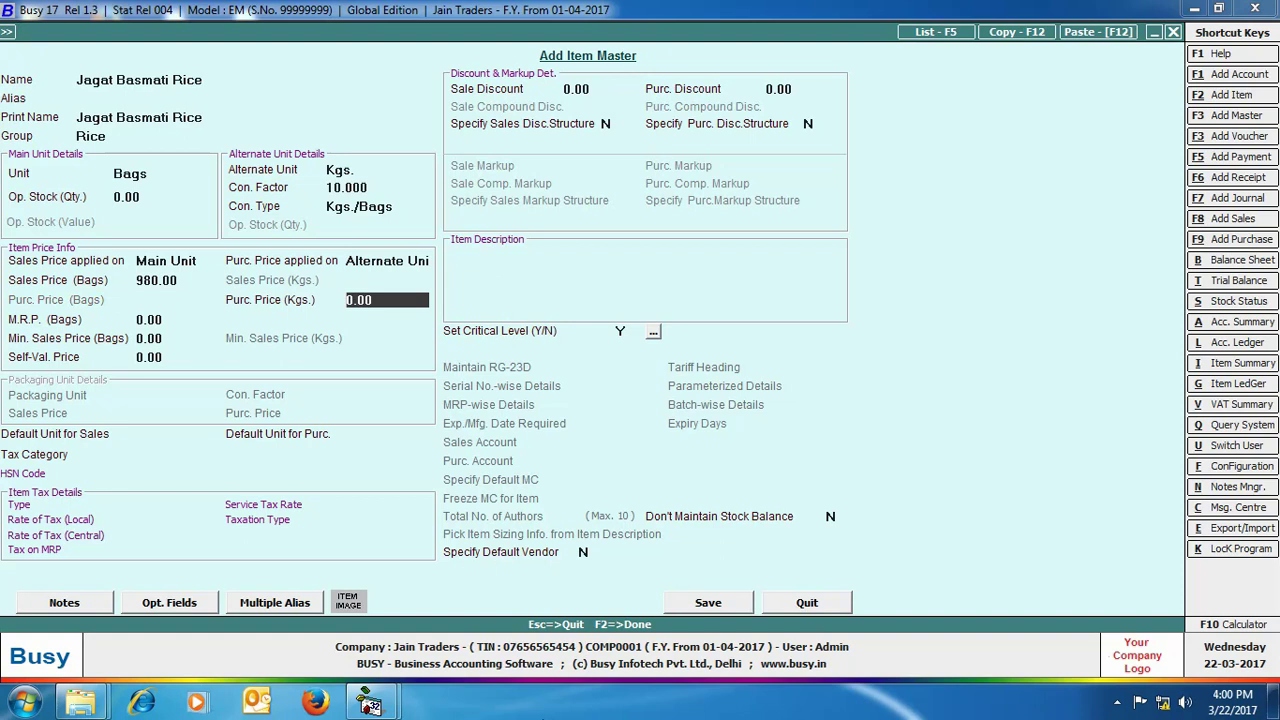
text(90)
click(704, 602)
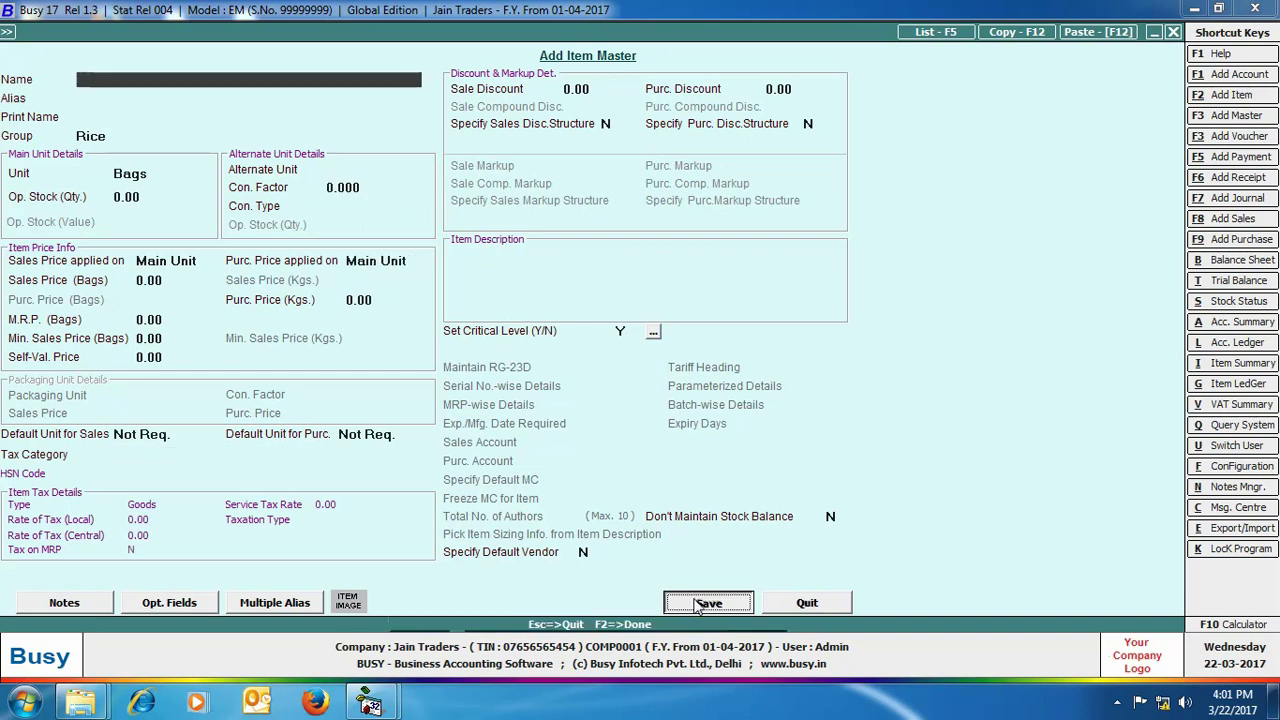
- Start a Main-series VAT/Exempt purchase voucher with supplier Shyam Traders
click(775, 608)
click(220, 30)
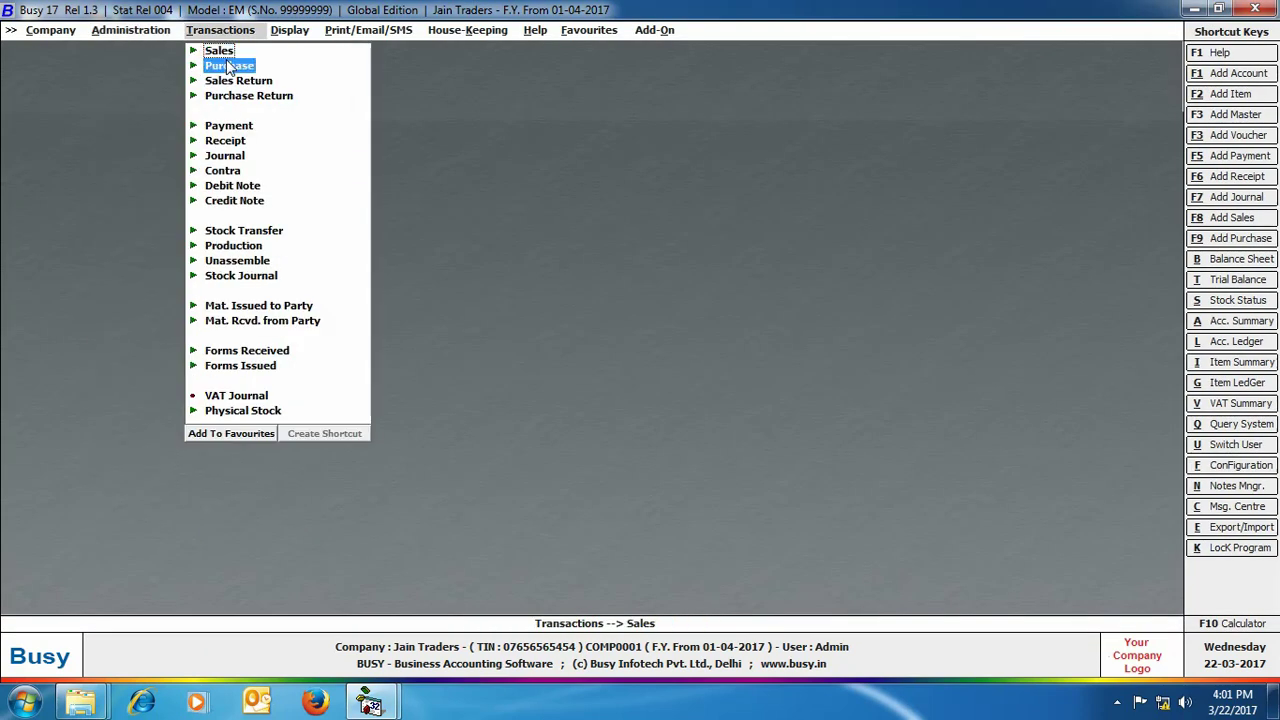
click(229, 65)
click(250, 81)
key(Return)
key(Return)
key(Return)
text(vat/e)
key(Return)
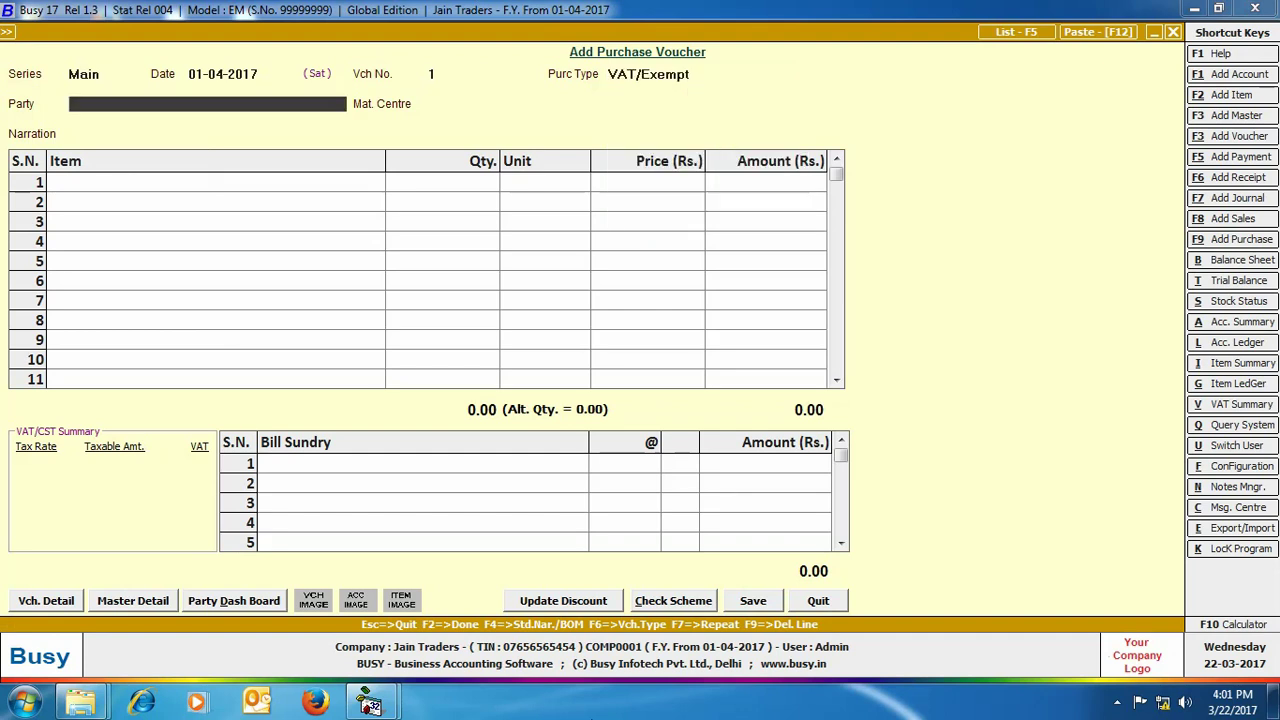
text(shy)
key(Return)
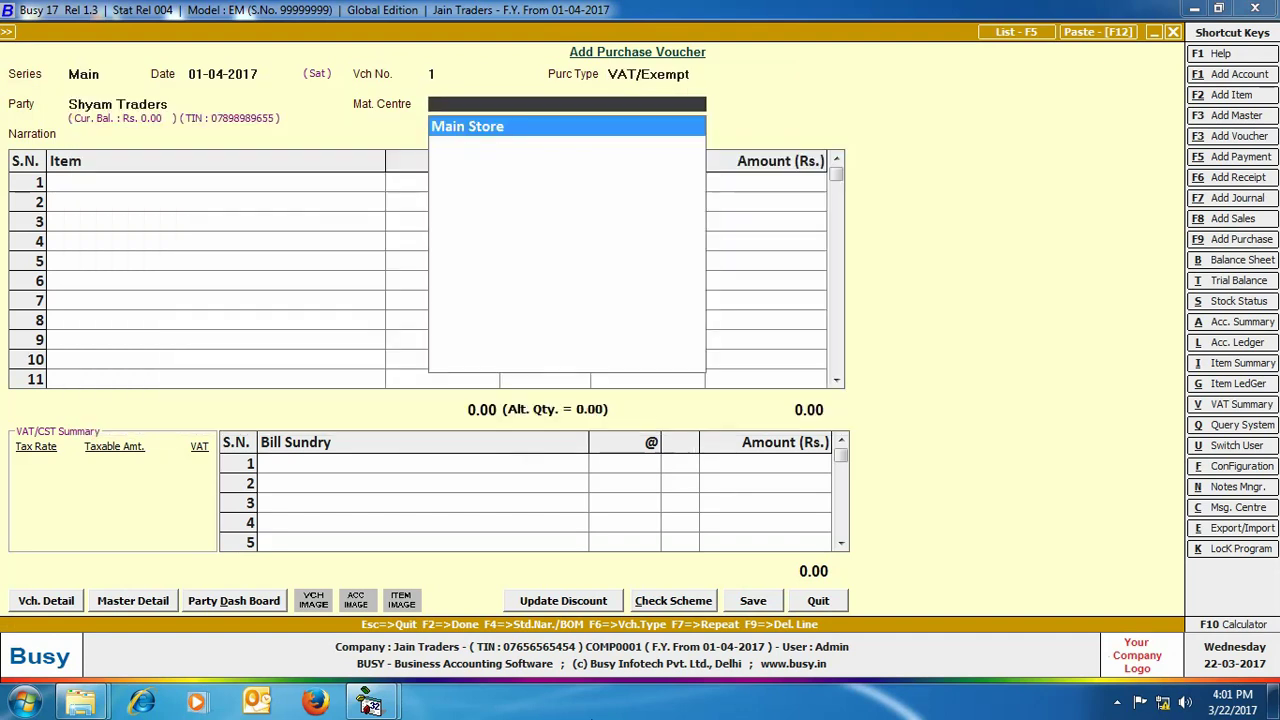
key(Return)
- Add 10 Bags of Jagat Basmati Rice at 900 and save, confirming VAT reporting details
text(jagat)
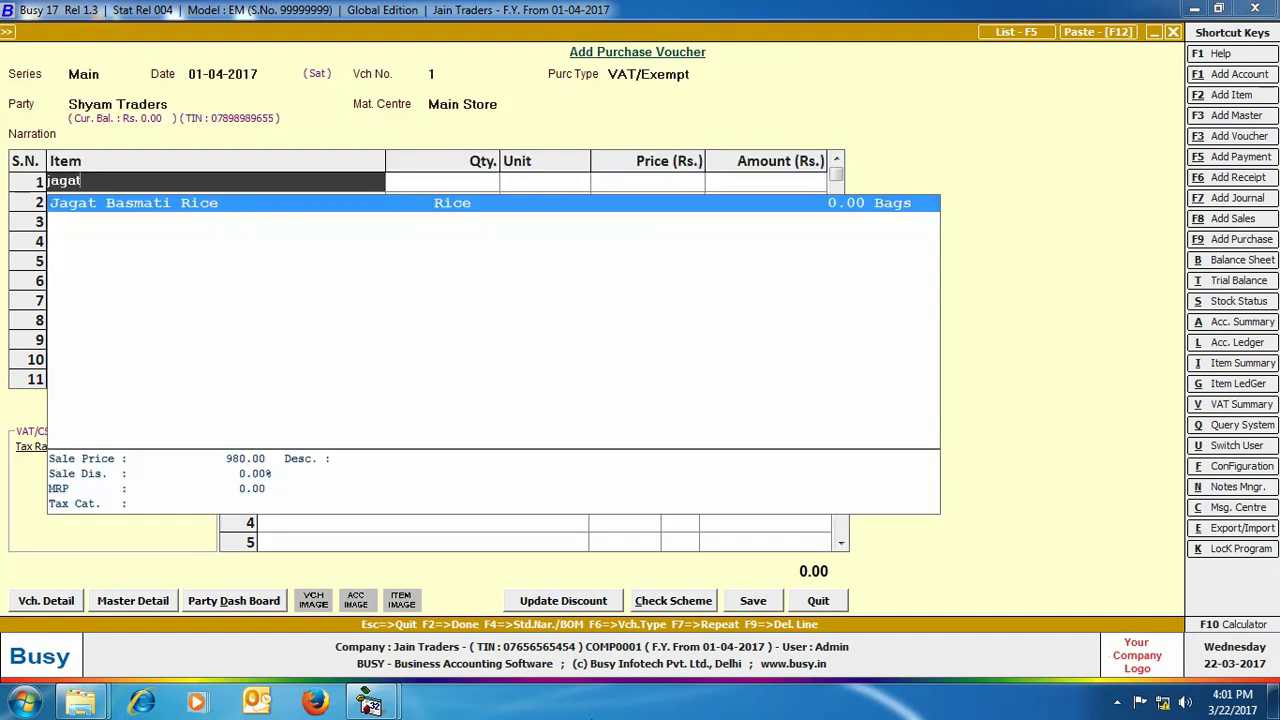
key(Return)
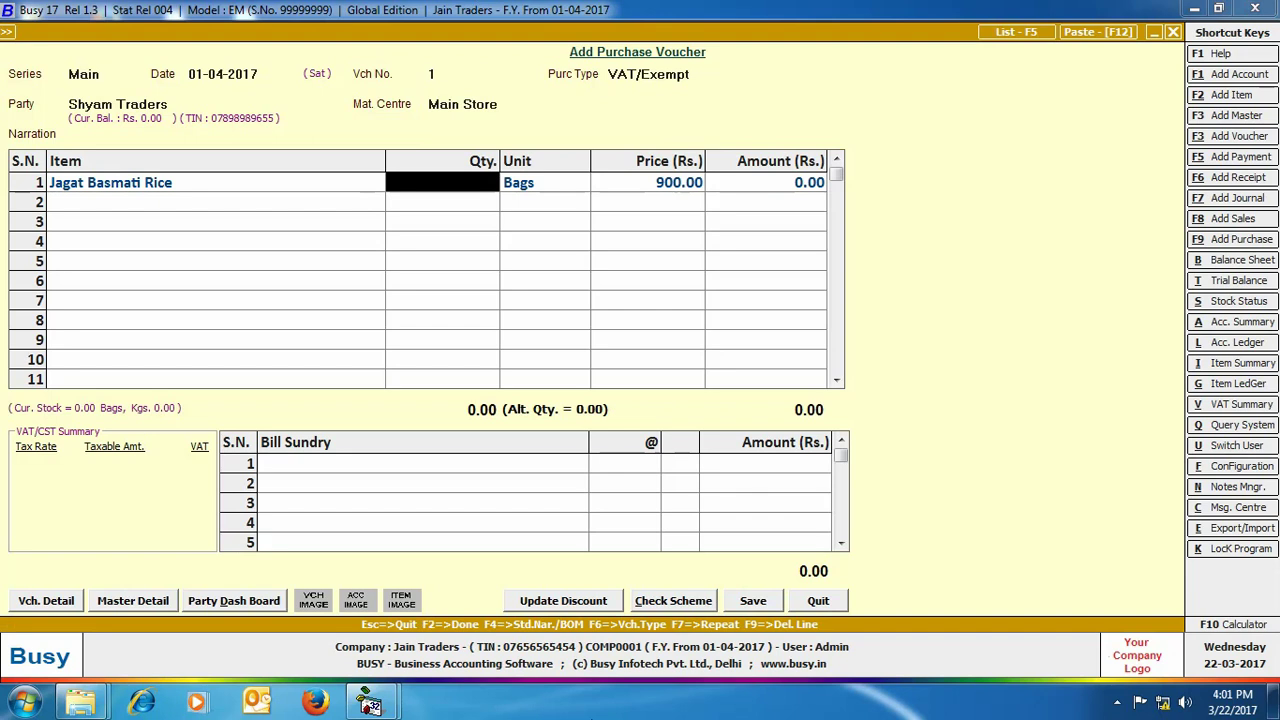
text(10)
key(Return)
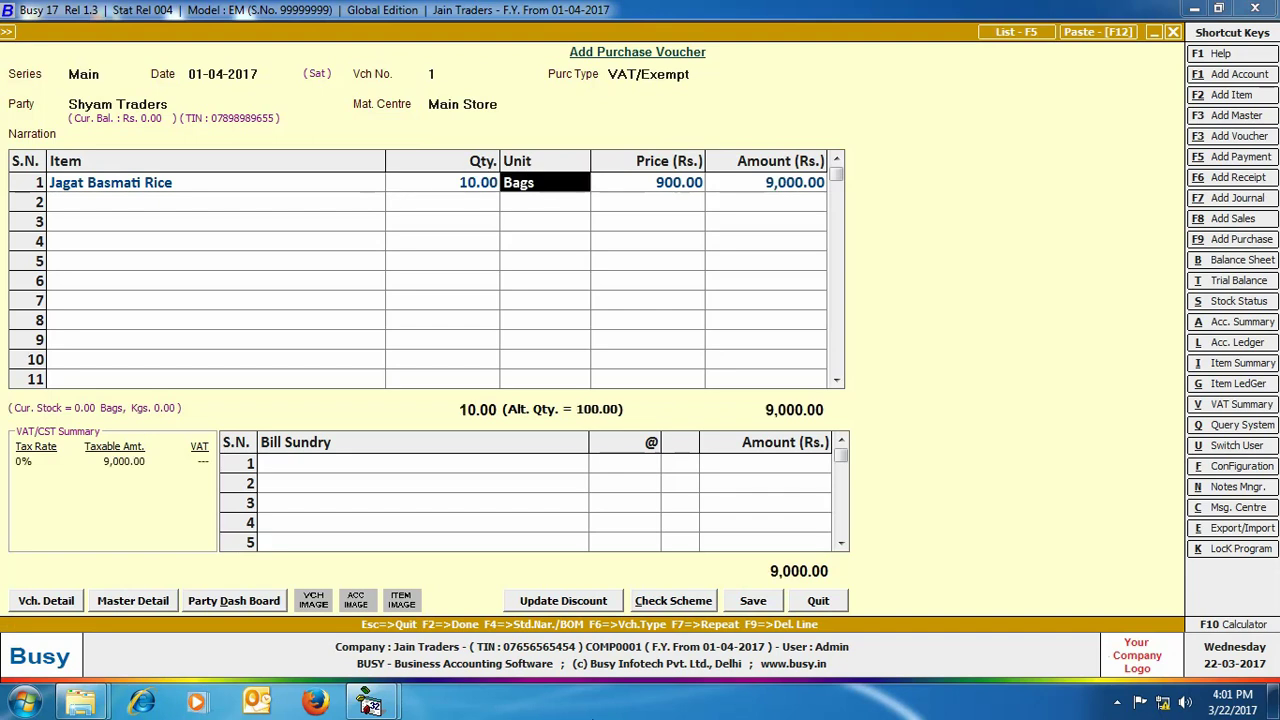
key(Return)
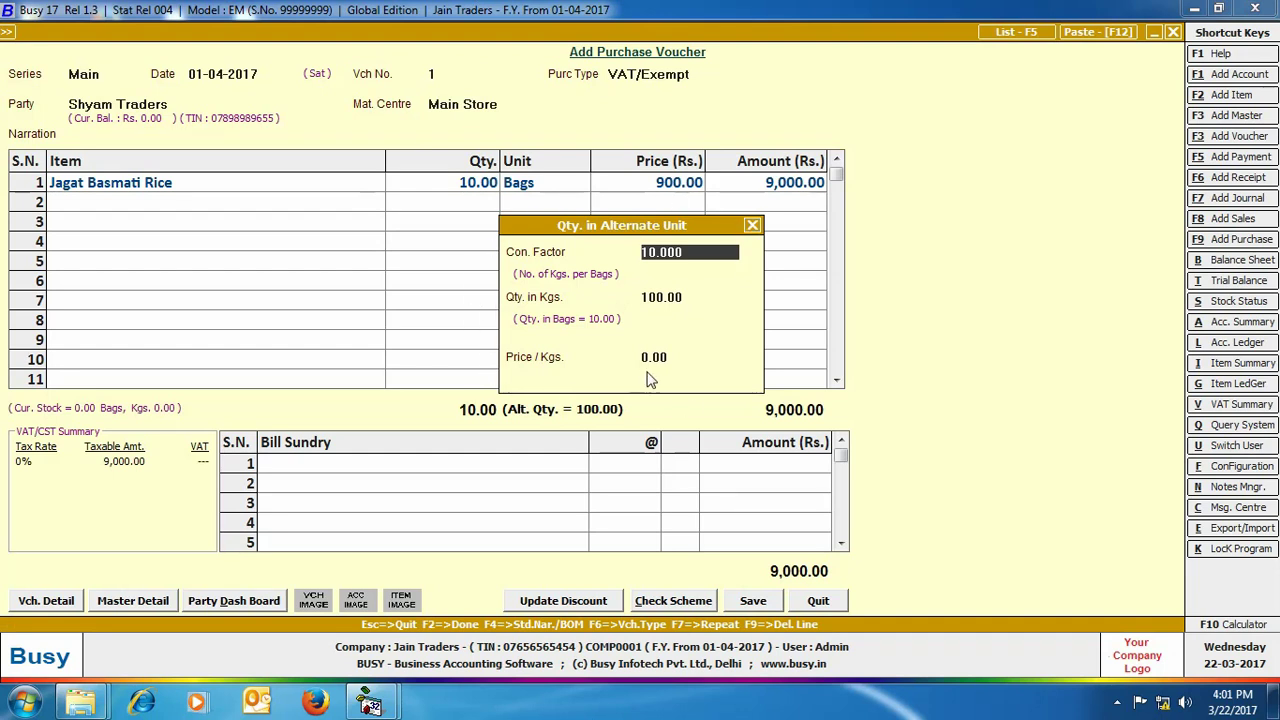
click(752, 226)
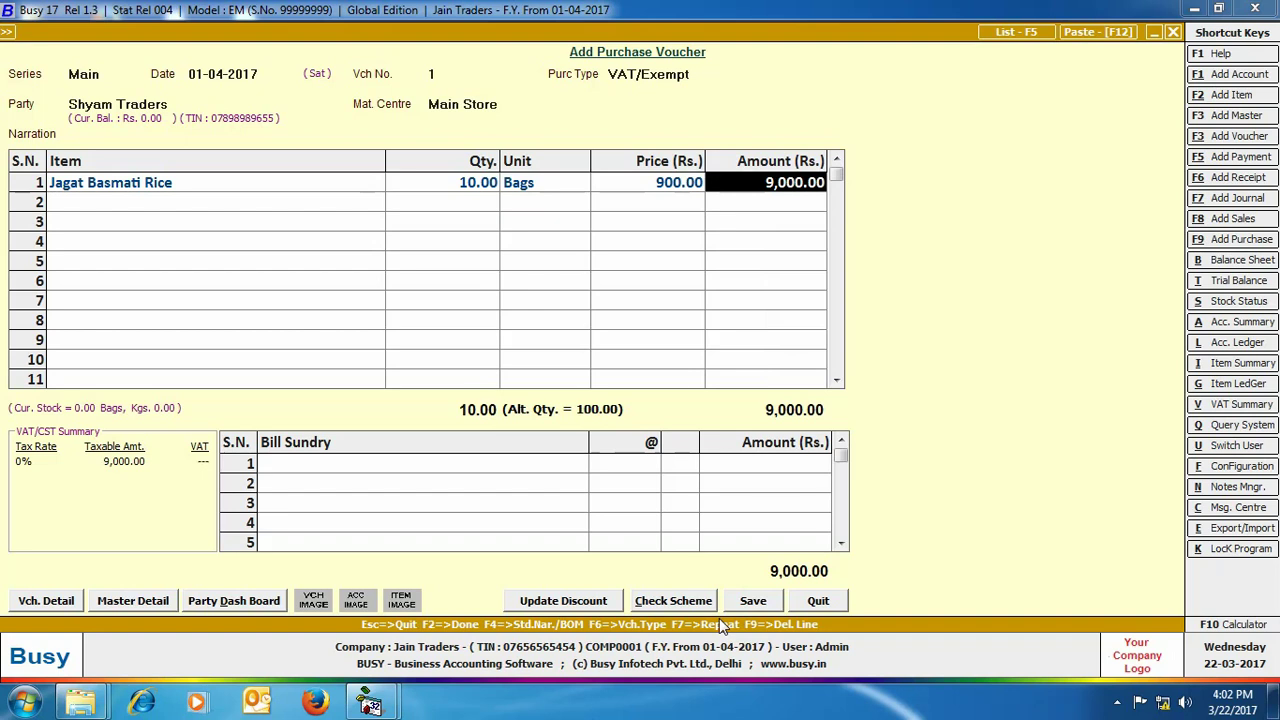
click(745, 602)
click(645, 442)
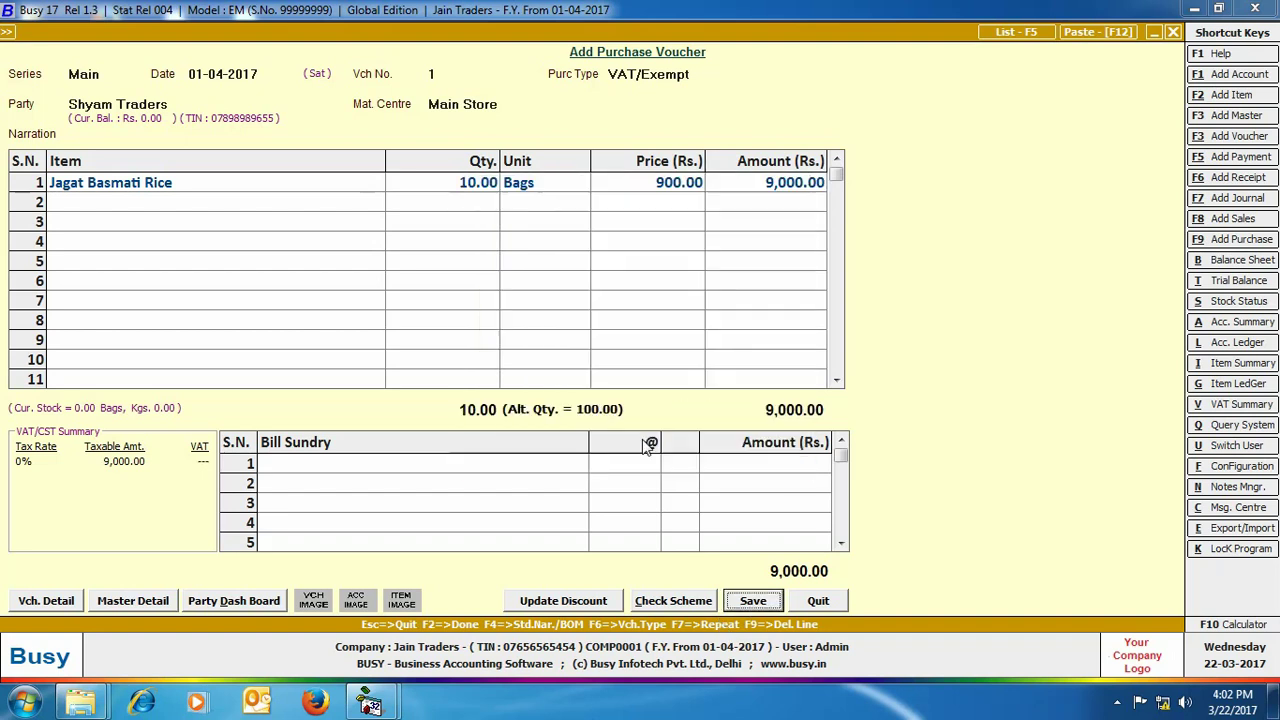
- Start a VAT/Exempt sales voucher dated 05-04 for Jyoti Trading Co. from Main Store
click(1174, 34)
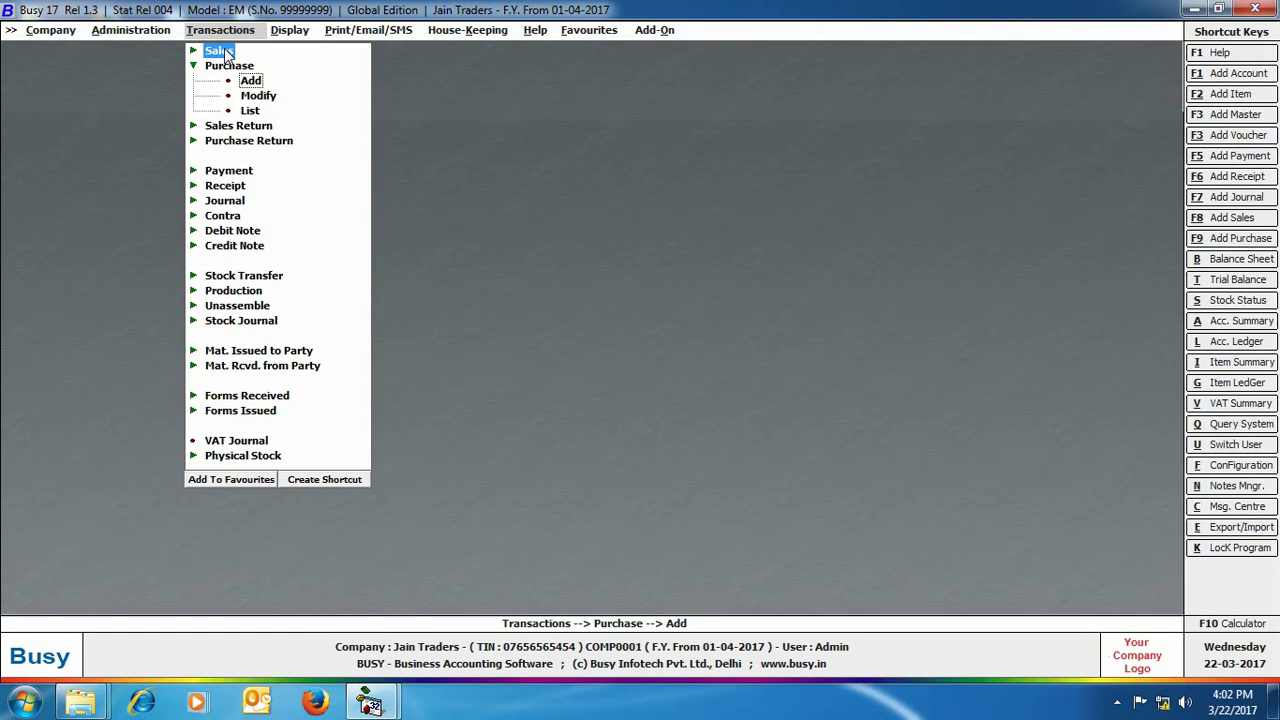
click(219, 50)
click(248, 67)
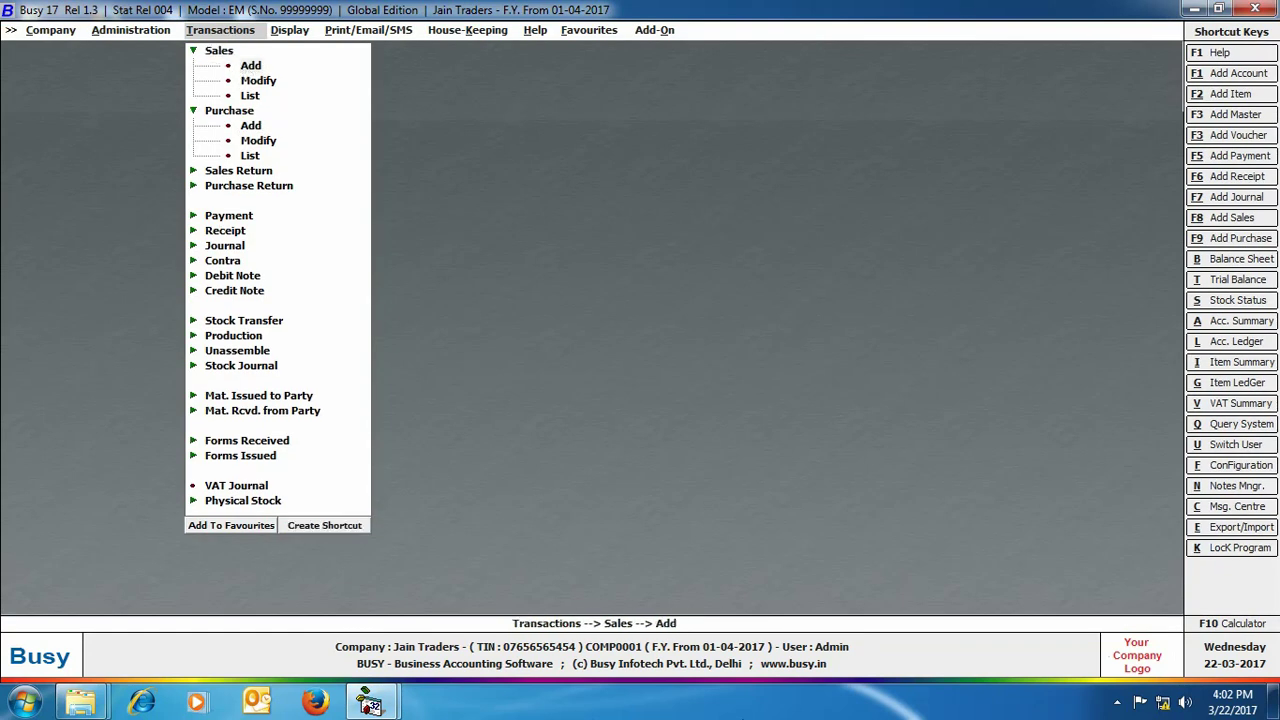
text(05-04)
key(Return)
text(vat/e)
key(Return)
text(jyo)
key(Return)
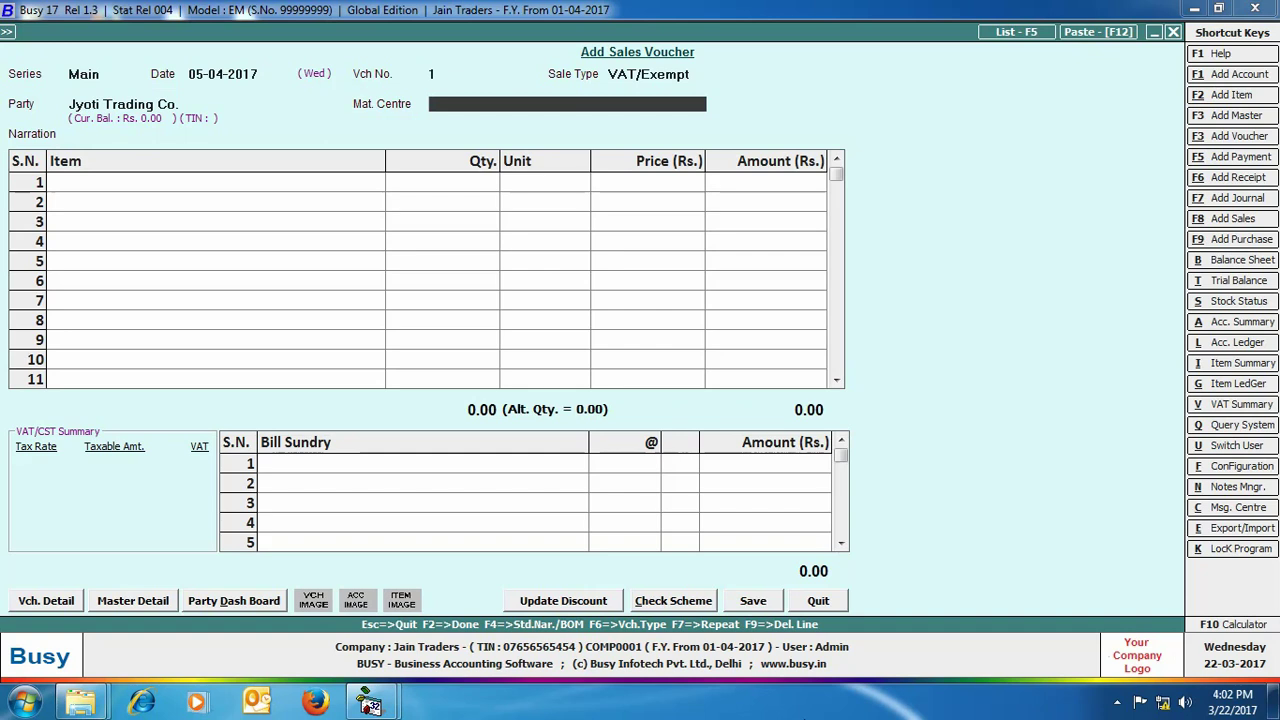
key(Return)
- Add 1 Bag of Jagat Basmati Rice at 1,000 and save the voucher
key(Return)
text(jagat)
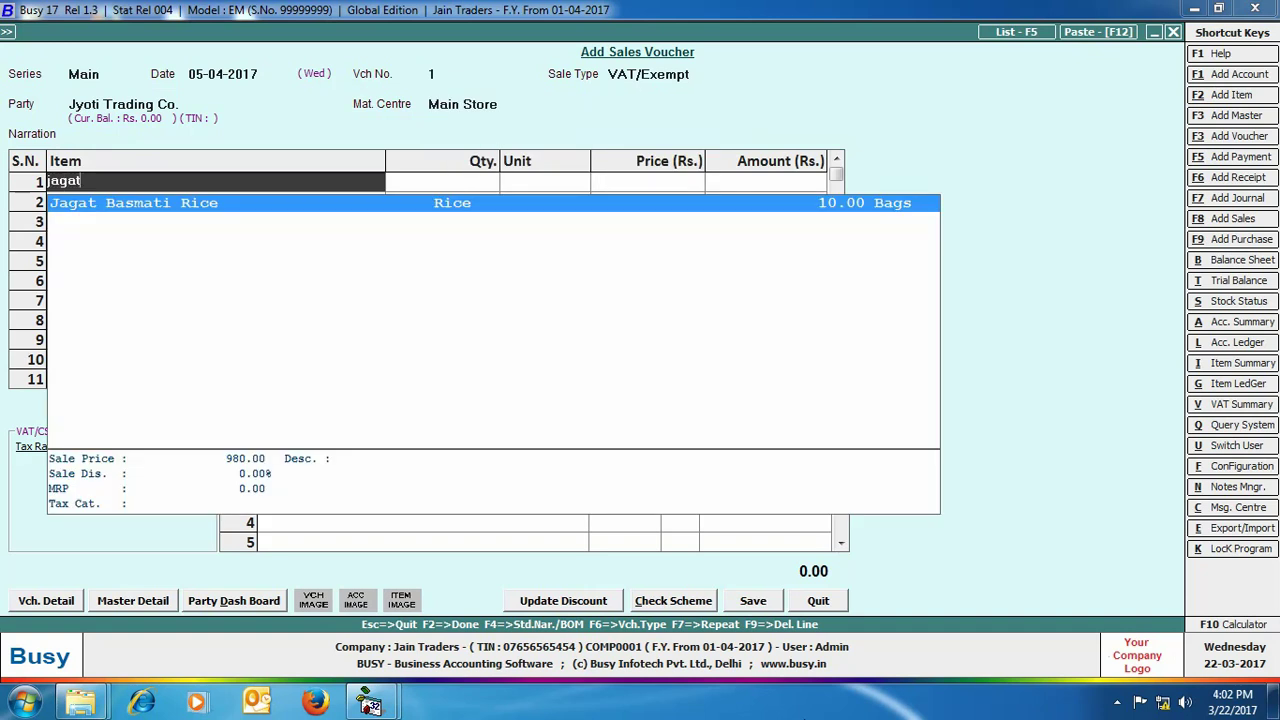
key(Return)
text(1)
key(Return)
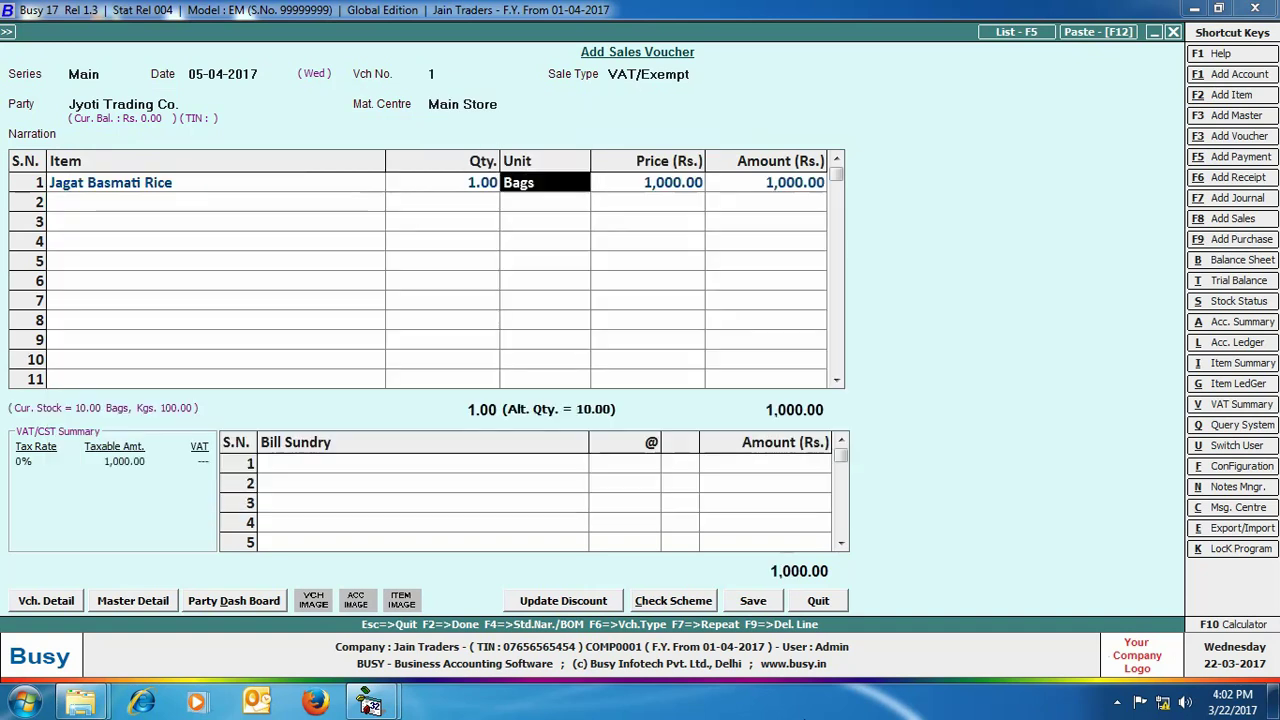
key(Return)
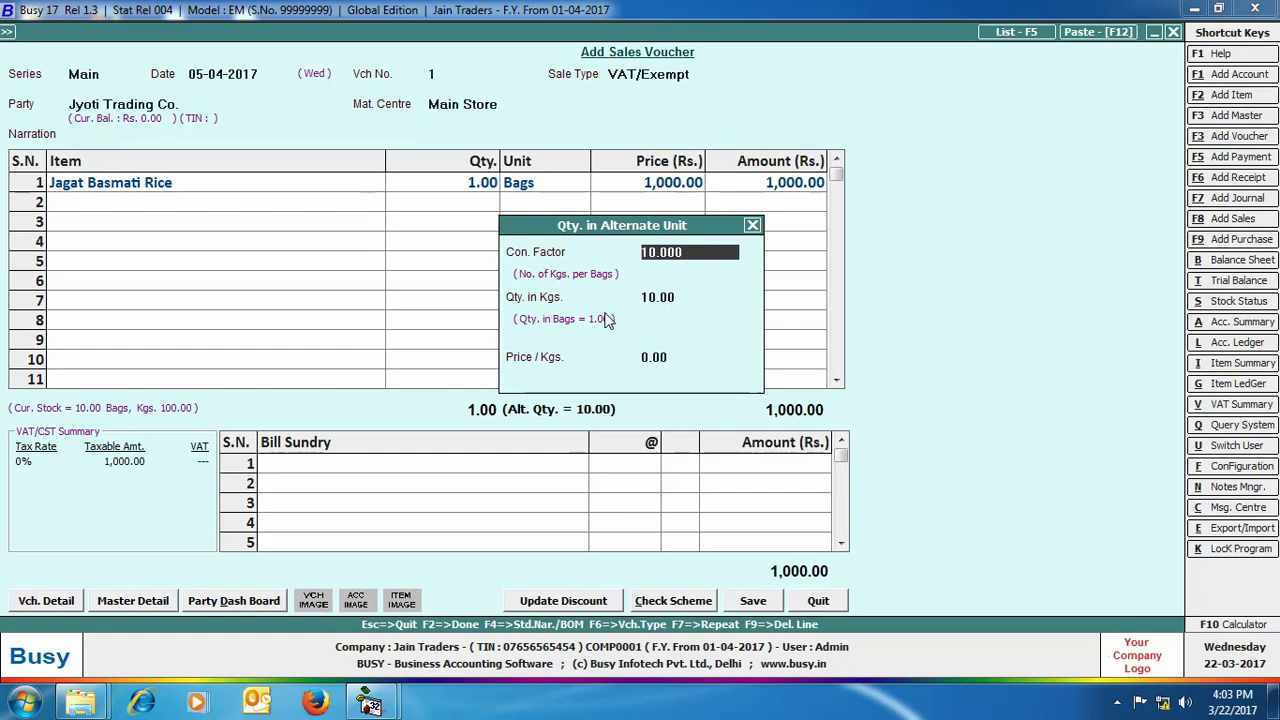
click(752, 226)
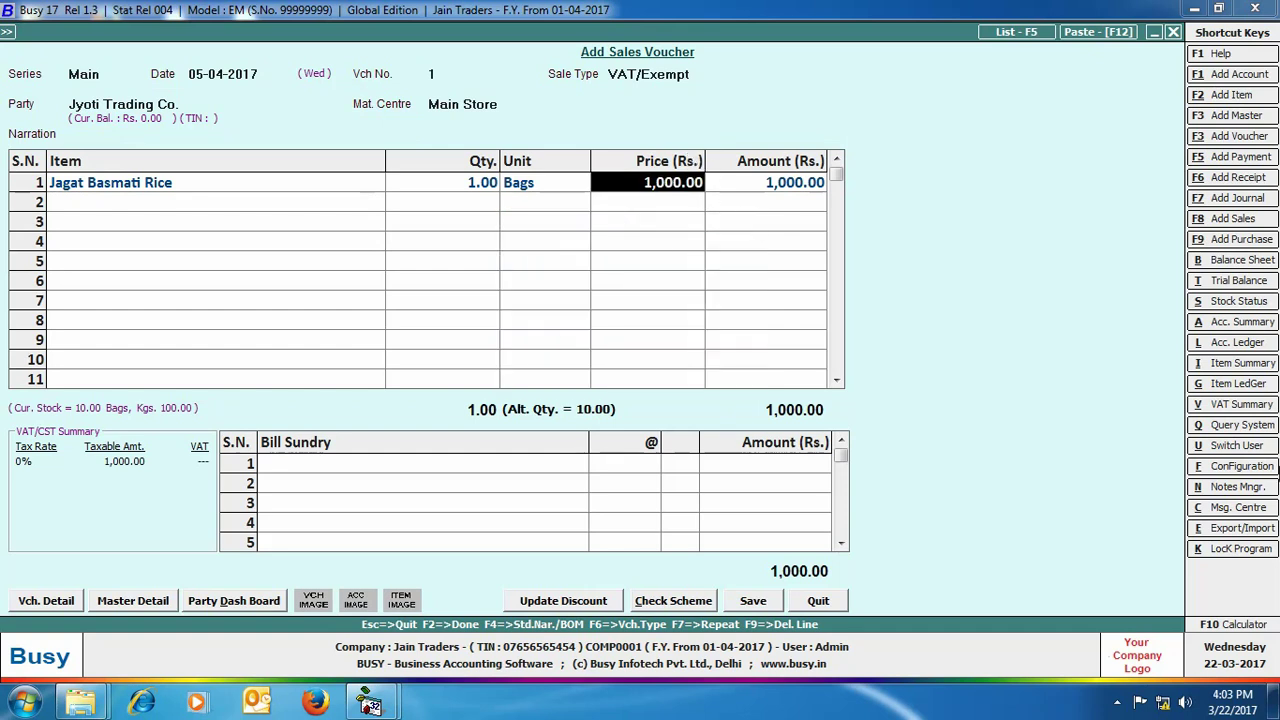
key(Return)
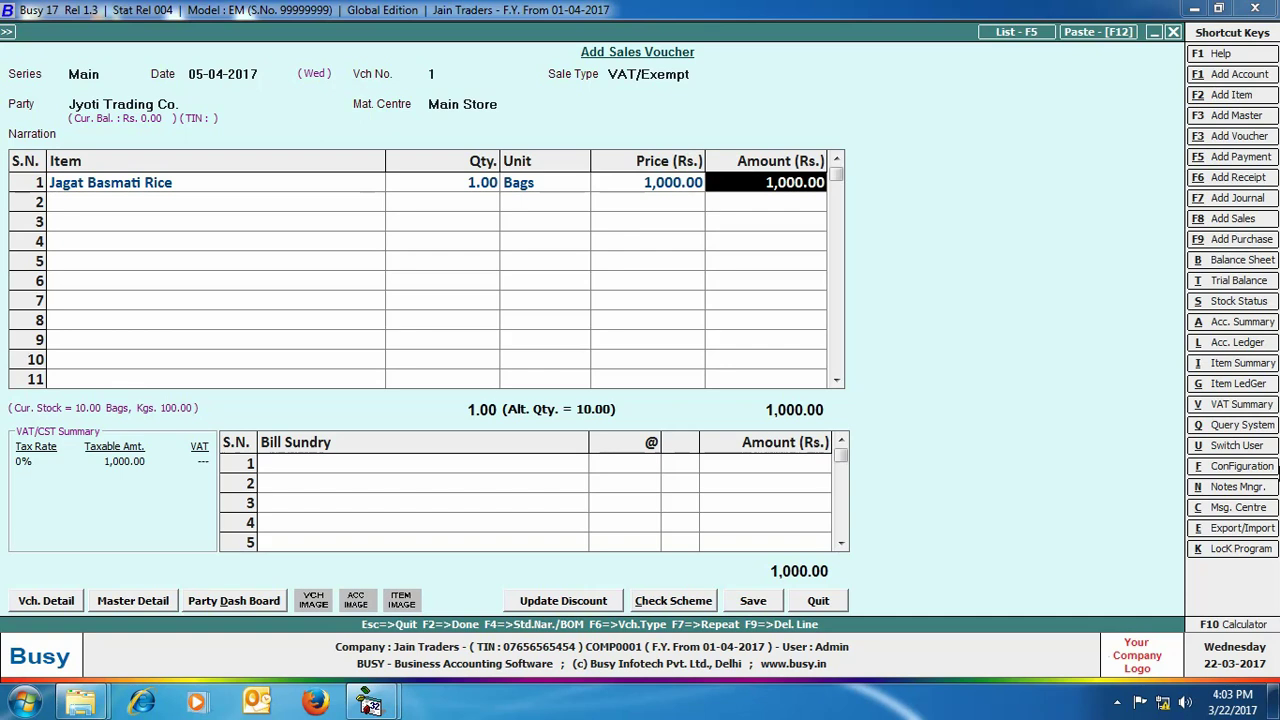
click(752, 601)
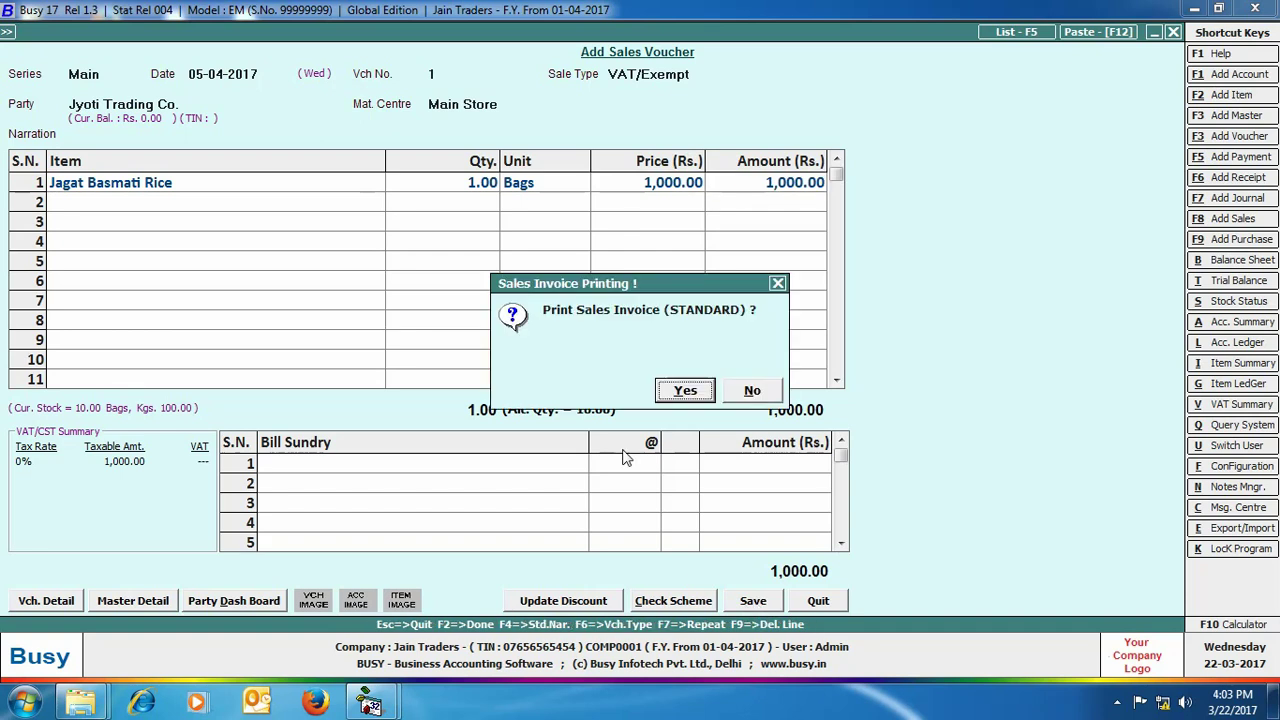
- Configure the STANDARD invoice body with a Qty.(Kgs.) column and preview the invoice
click(685, 391)
key(Return)
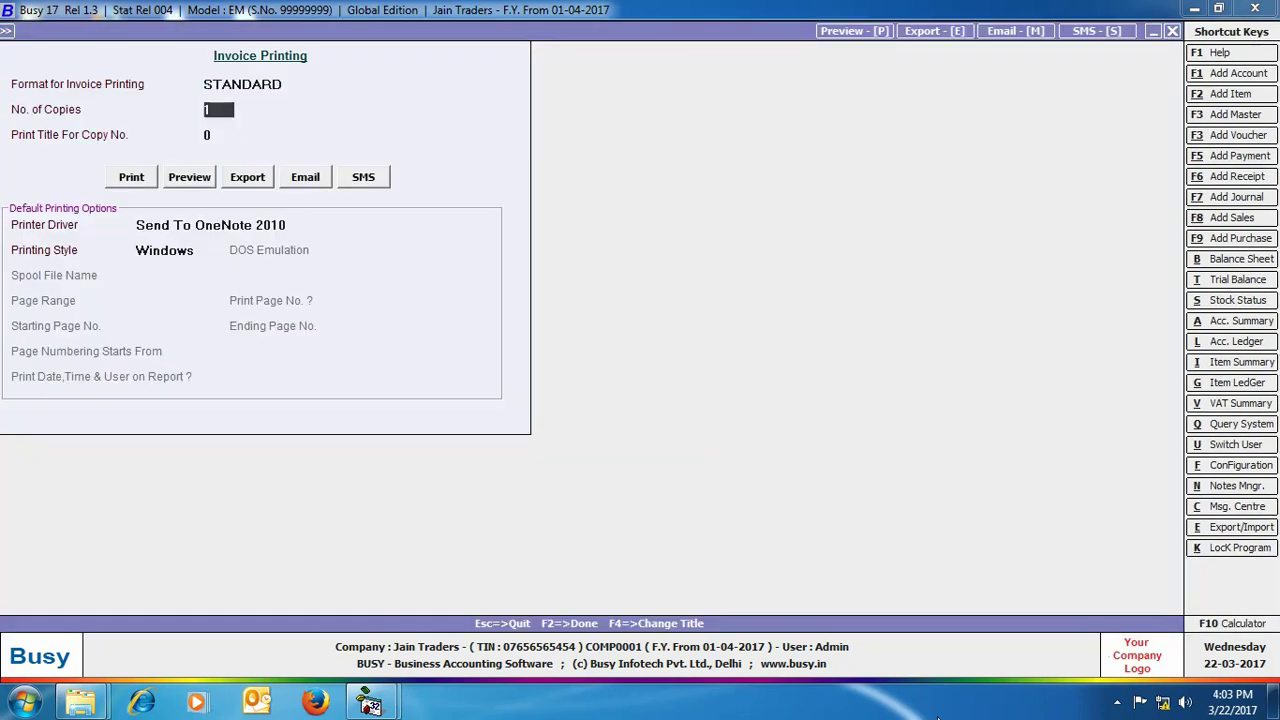
key(Return)
click(192, 180)
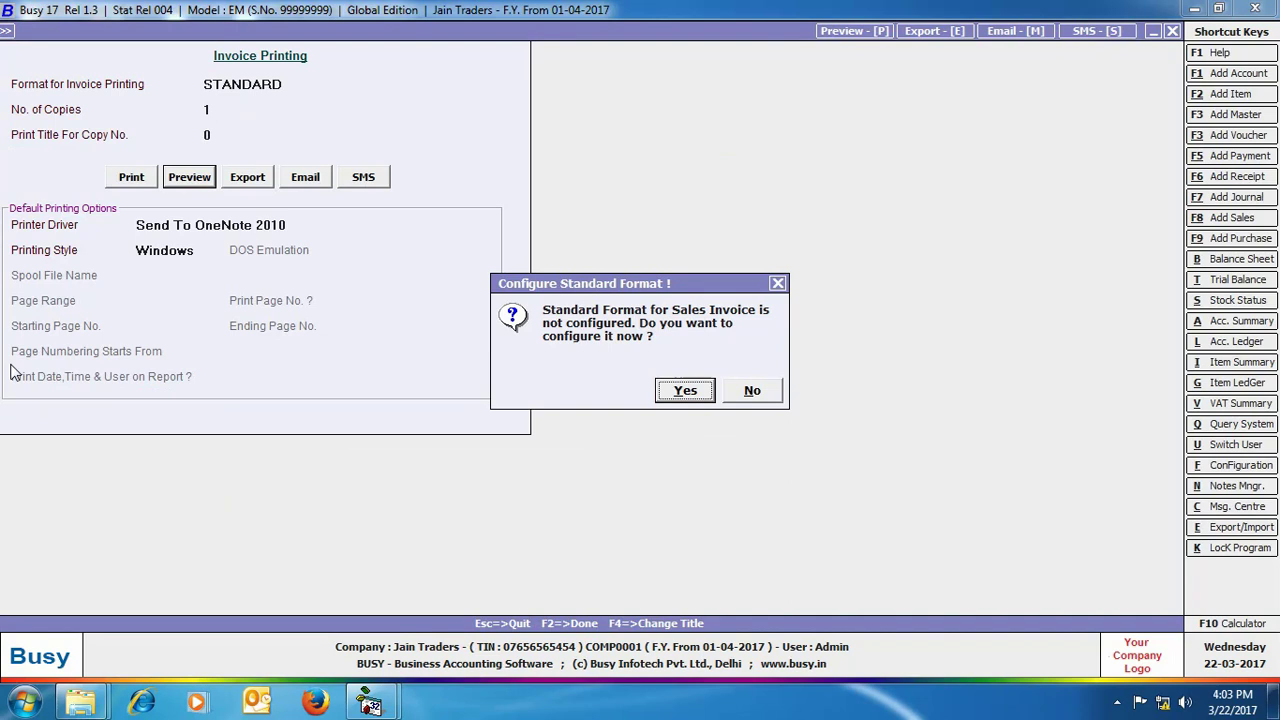
click(685, 391)
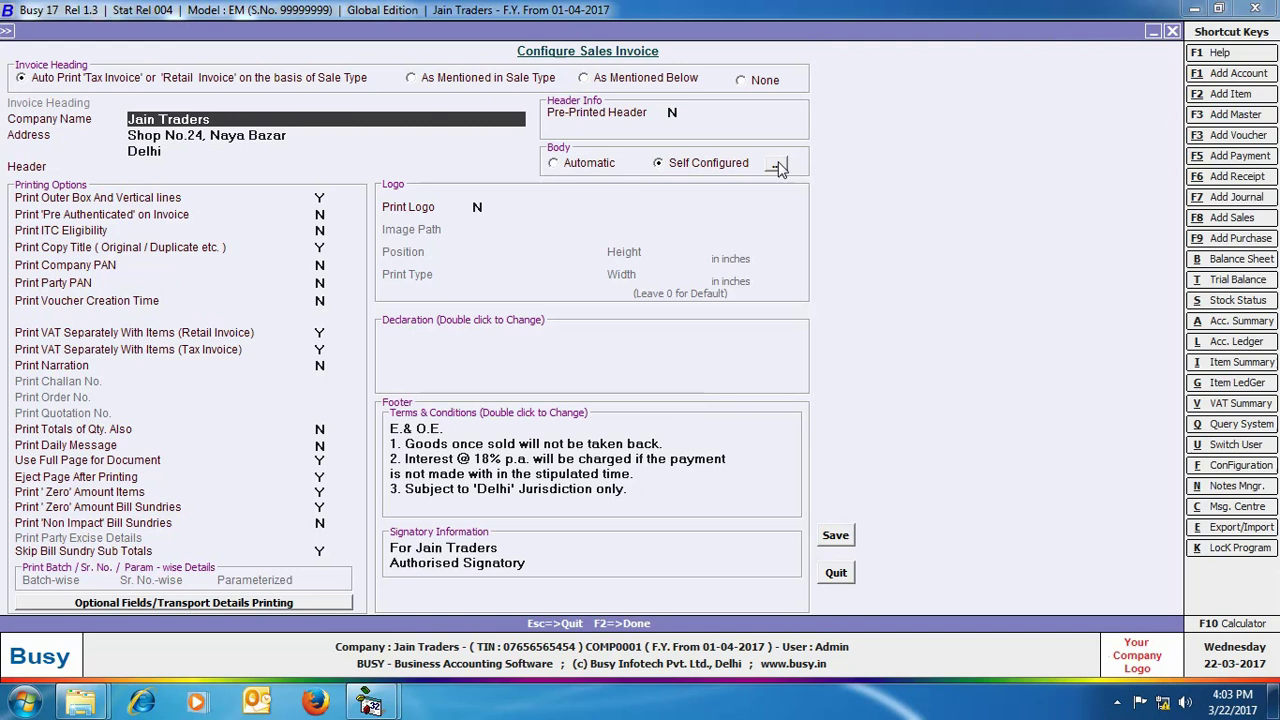
click(778, 166)
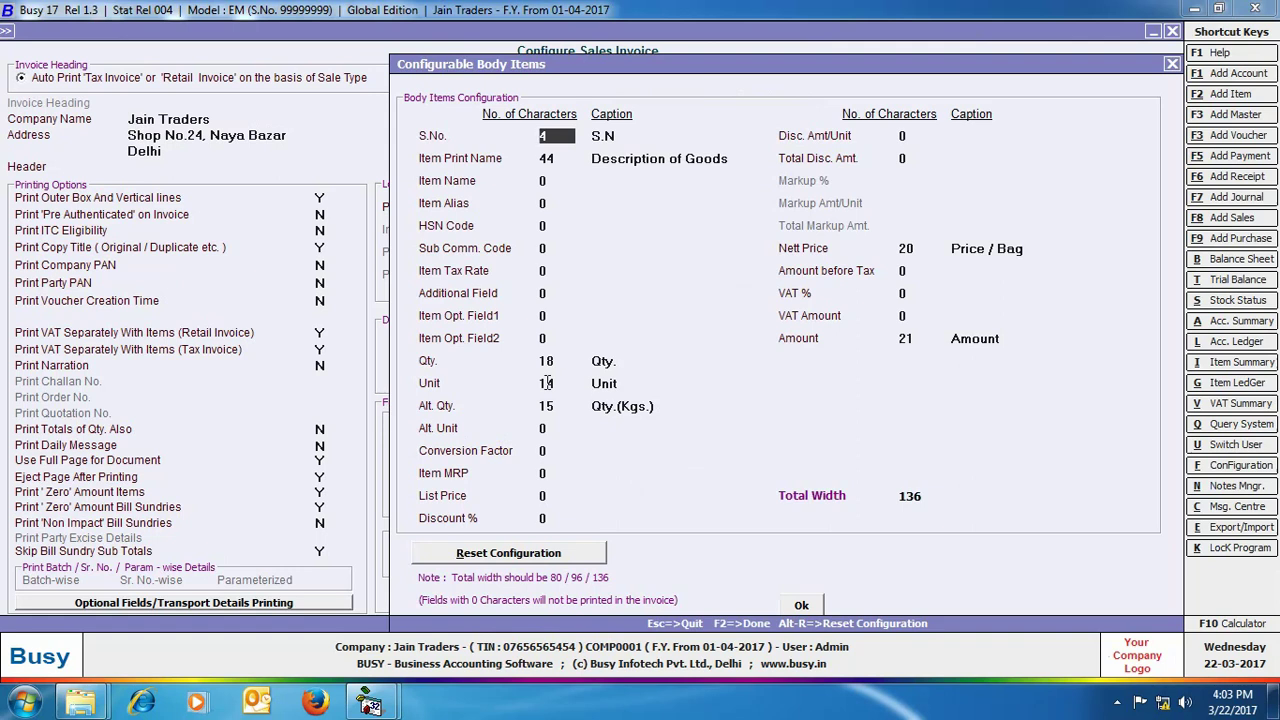
click(801, 605)
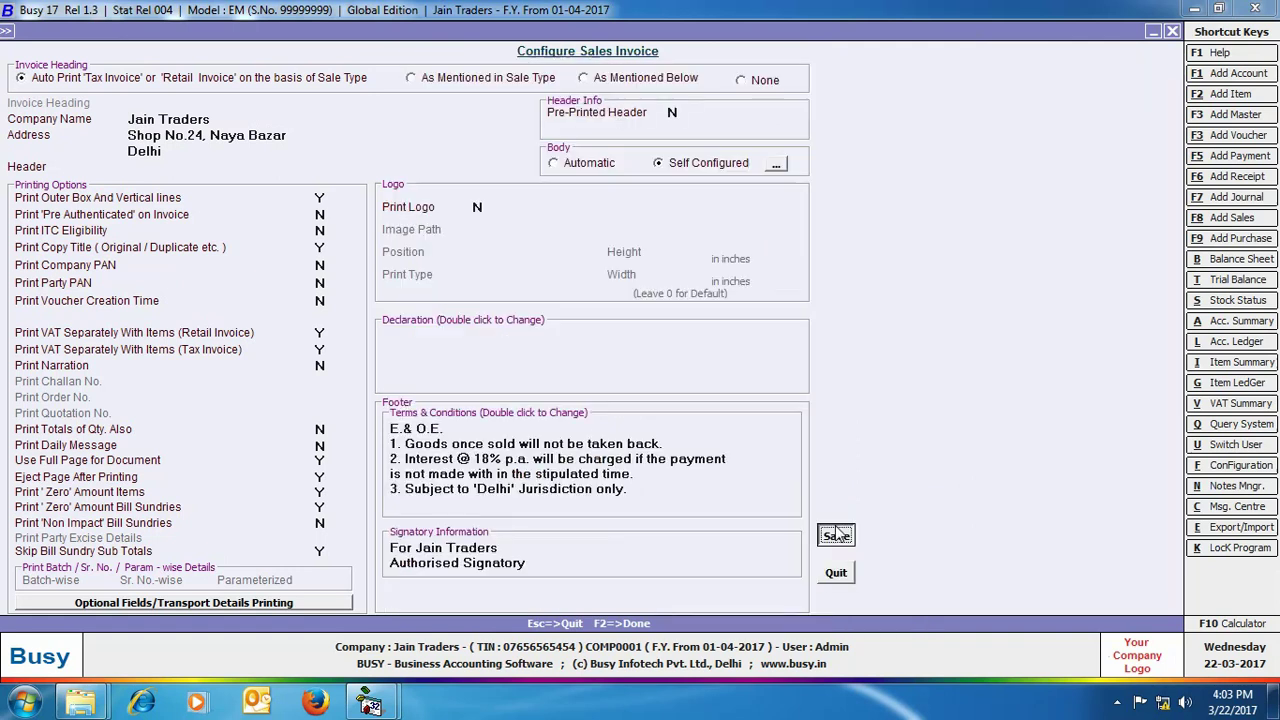
click(837, 533)
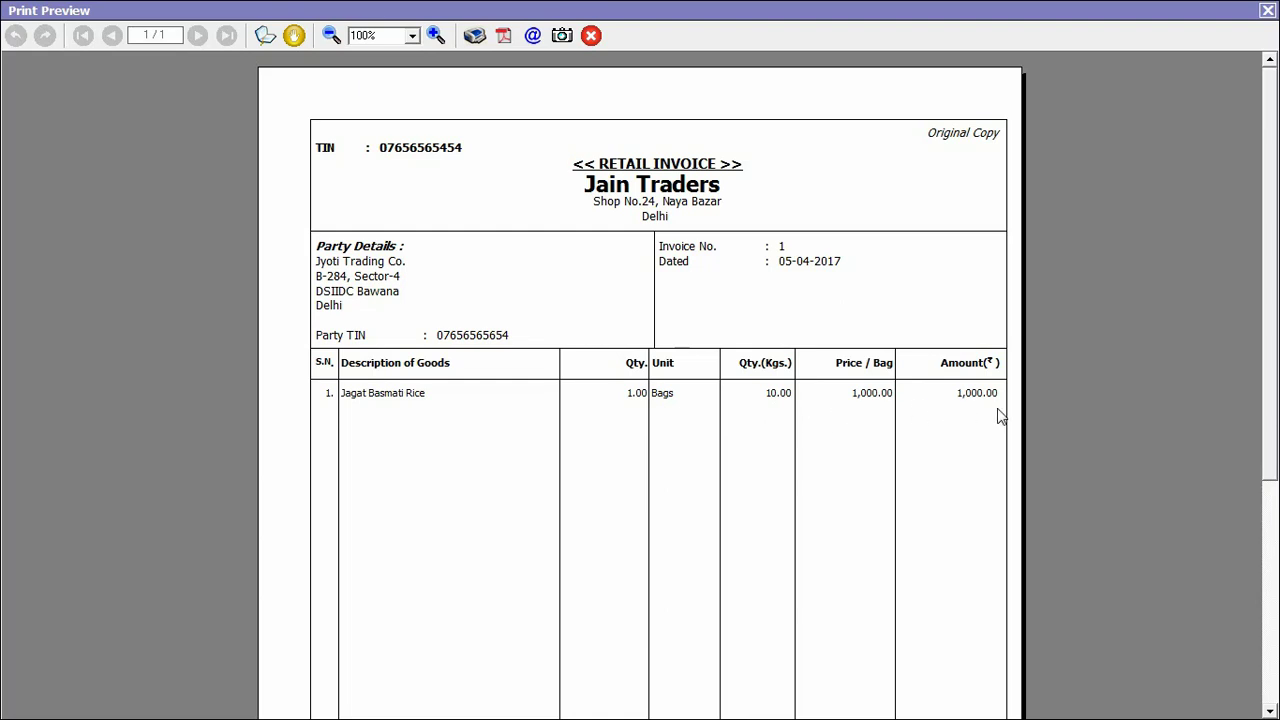
- Close the invoice preview and sales voucher, then bring up the Display reports list
click(1267, 10)
key(Escape)
click(290, 30)
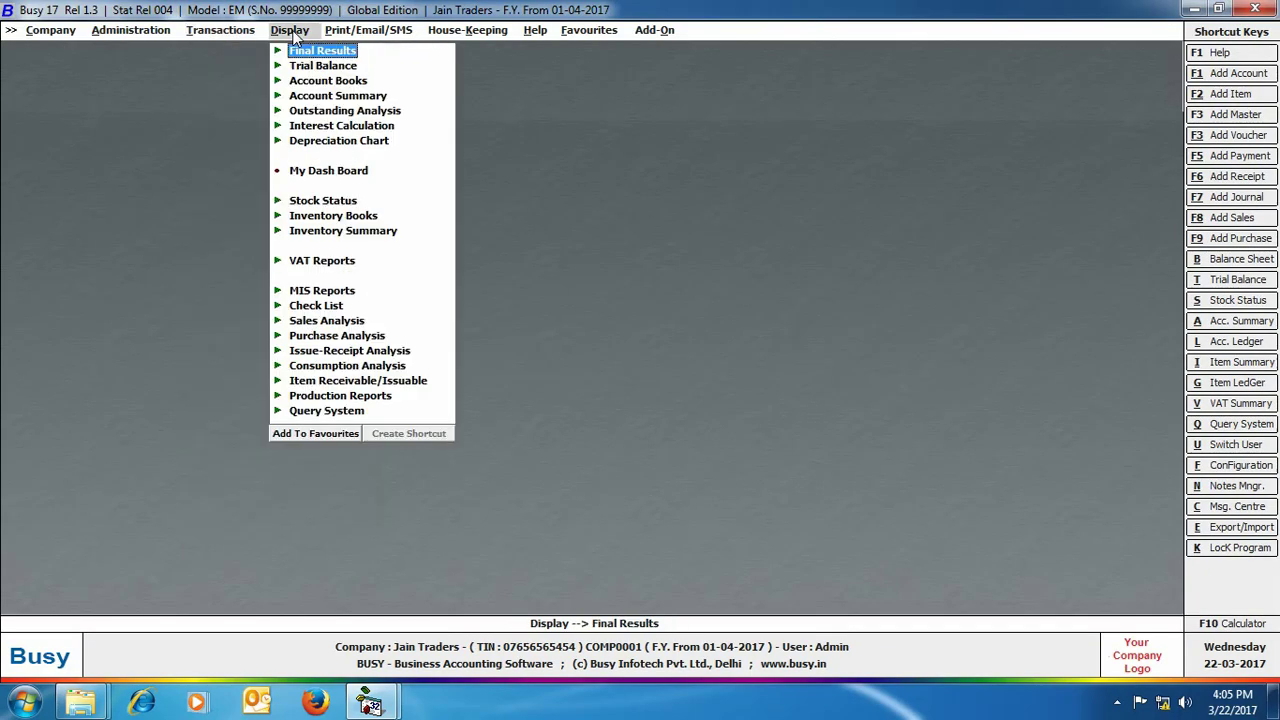
- Run Closing Stock – Alphabetical, Balances Only, for one item in both units
click(332, 200)
click(340, 230)
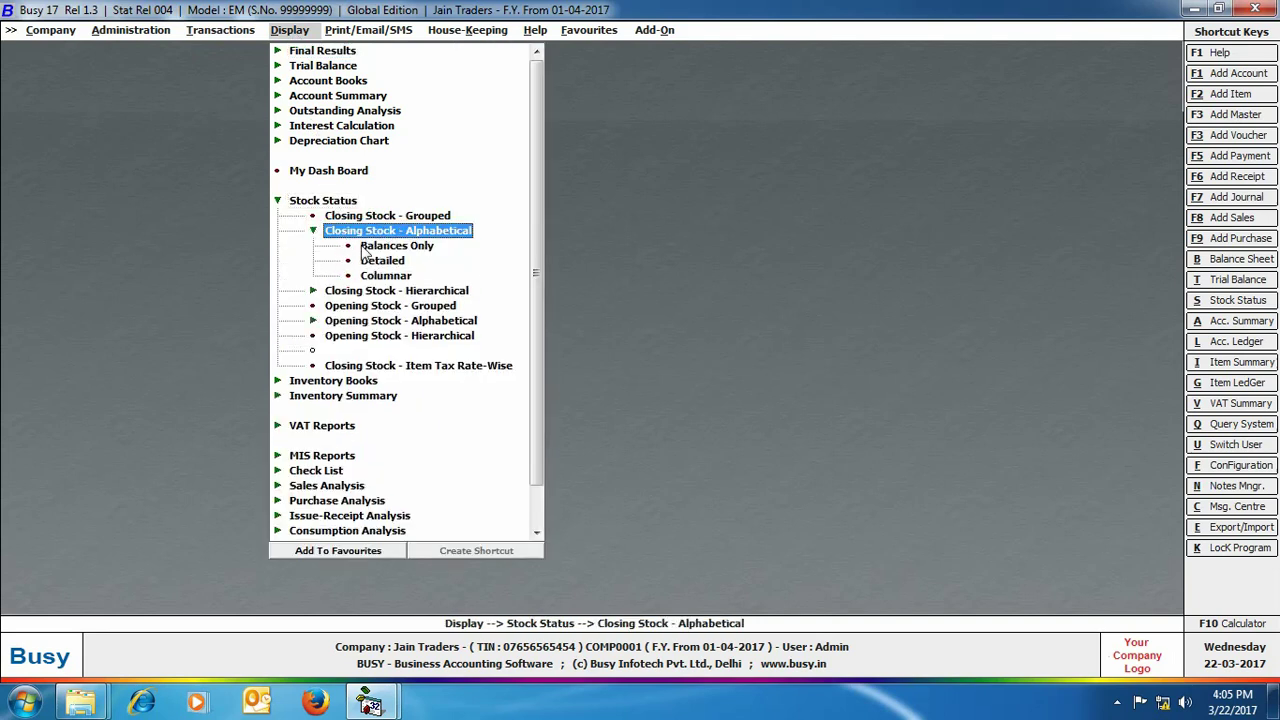
click(366, 250)
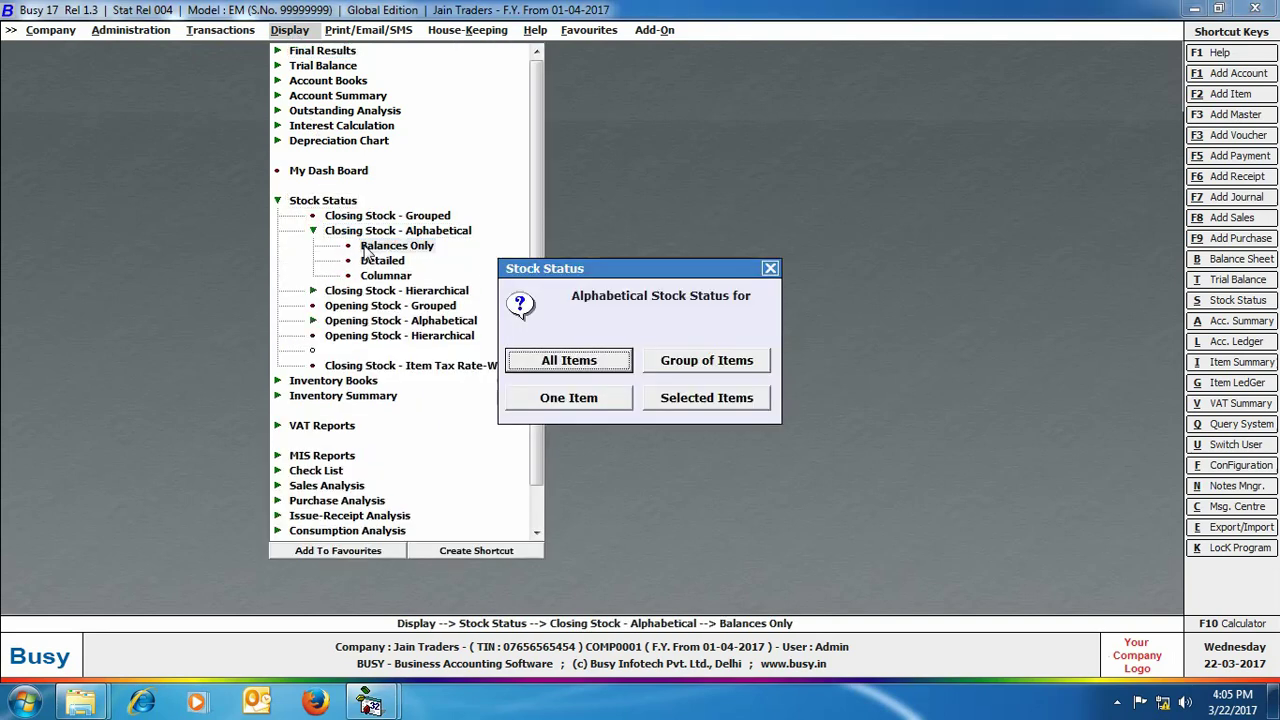
click(569, 398)
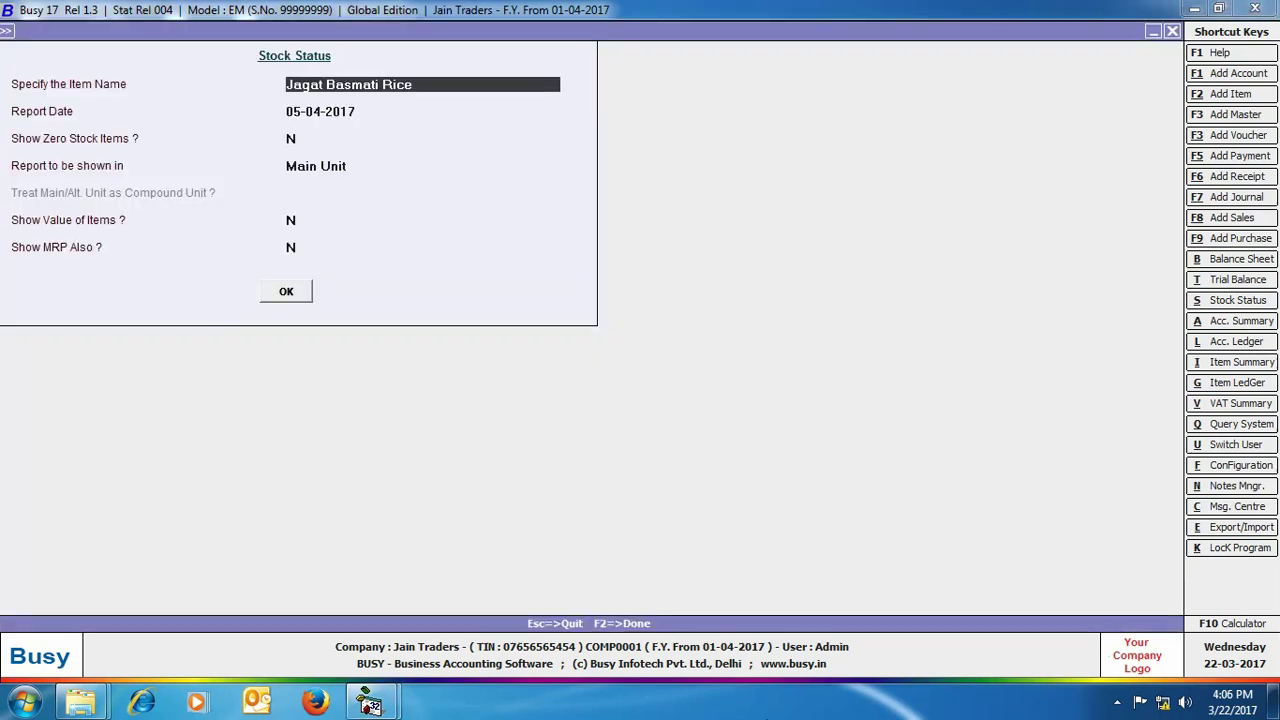
click(320, 111)
click(291, 138)
click(316, 166)
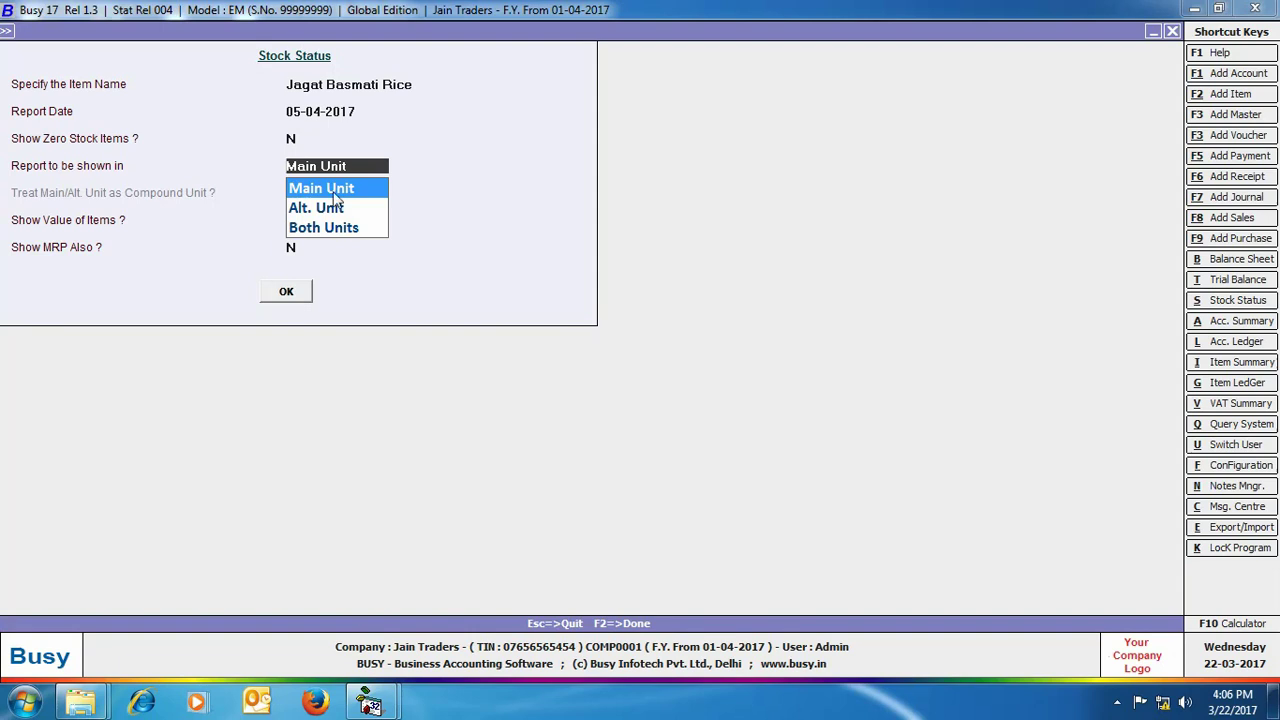
click(336, 228)
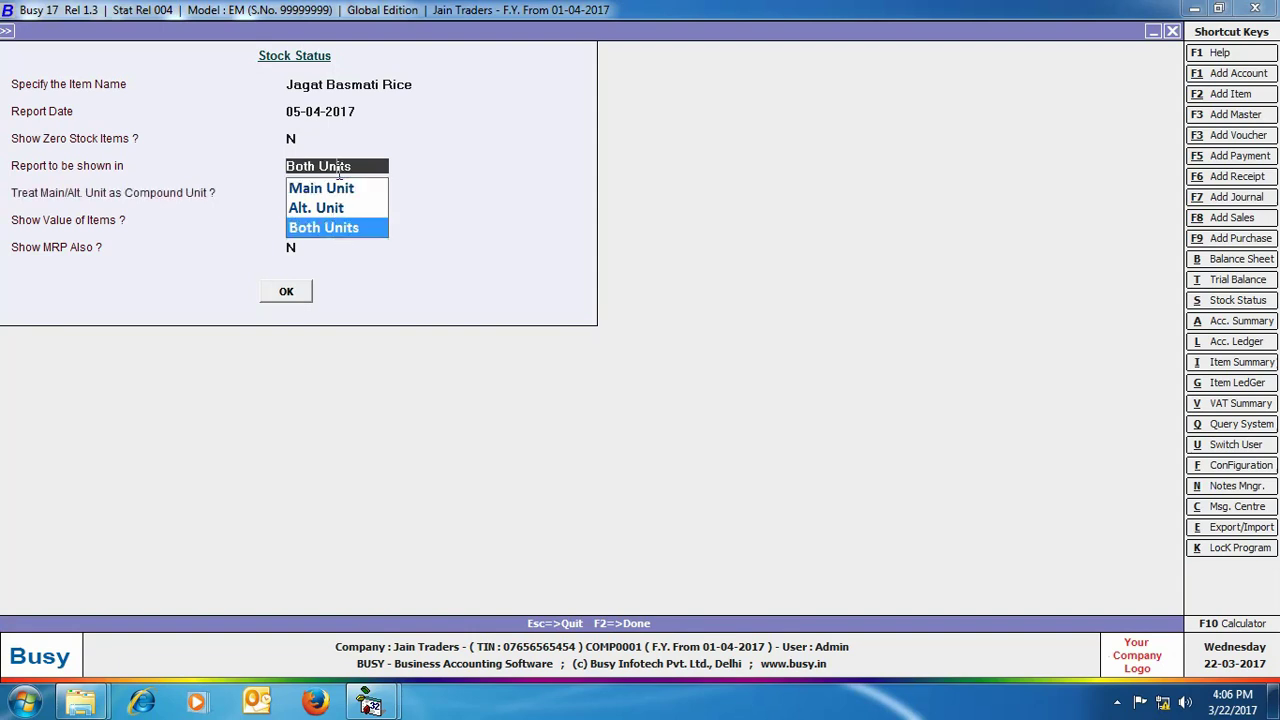
key(Return)
key(Return)
key(Return)
key(Return)
key(Return)
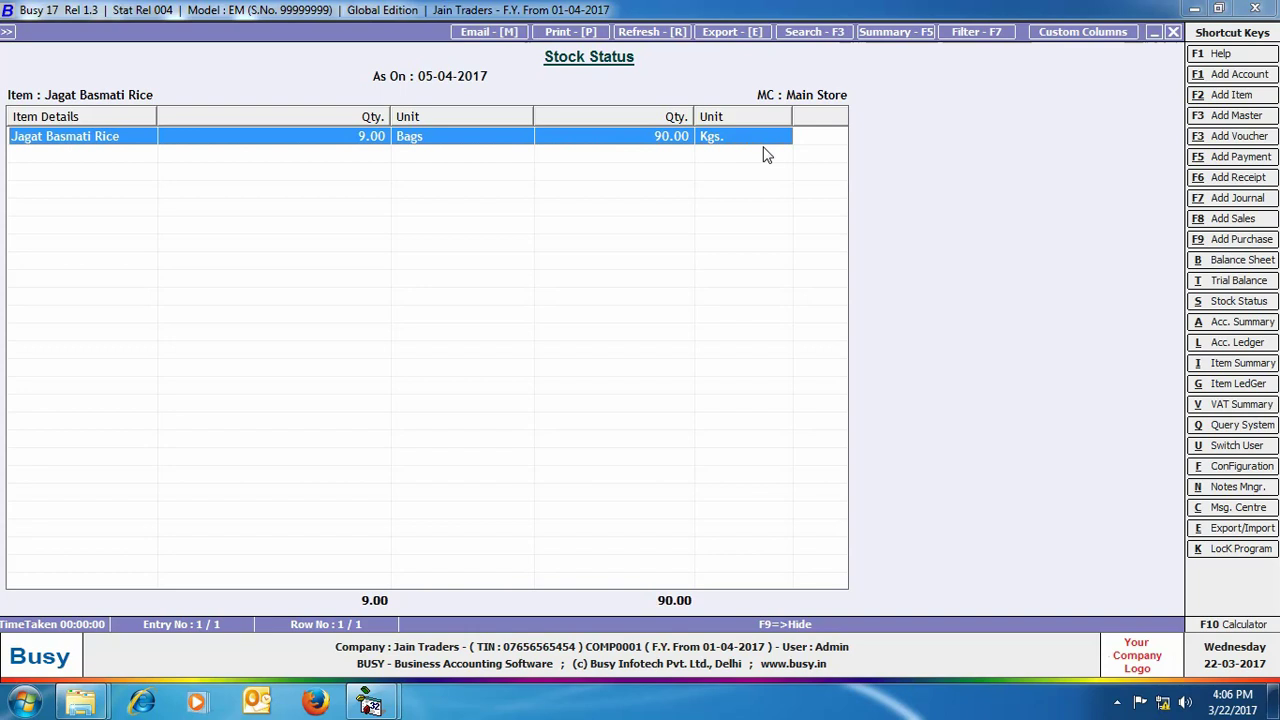
- Close the stock status report and its options, returning to the Display list
click(1173, 32)
key(Escape)
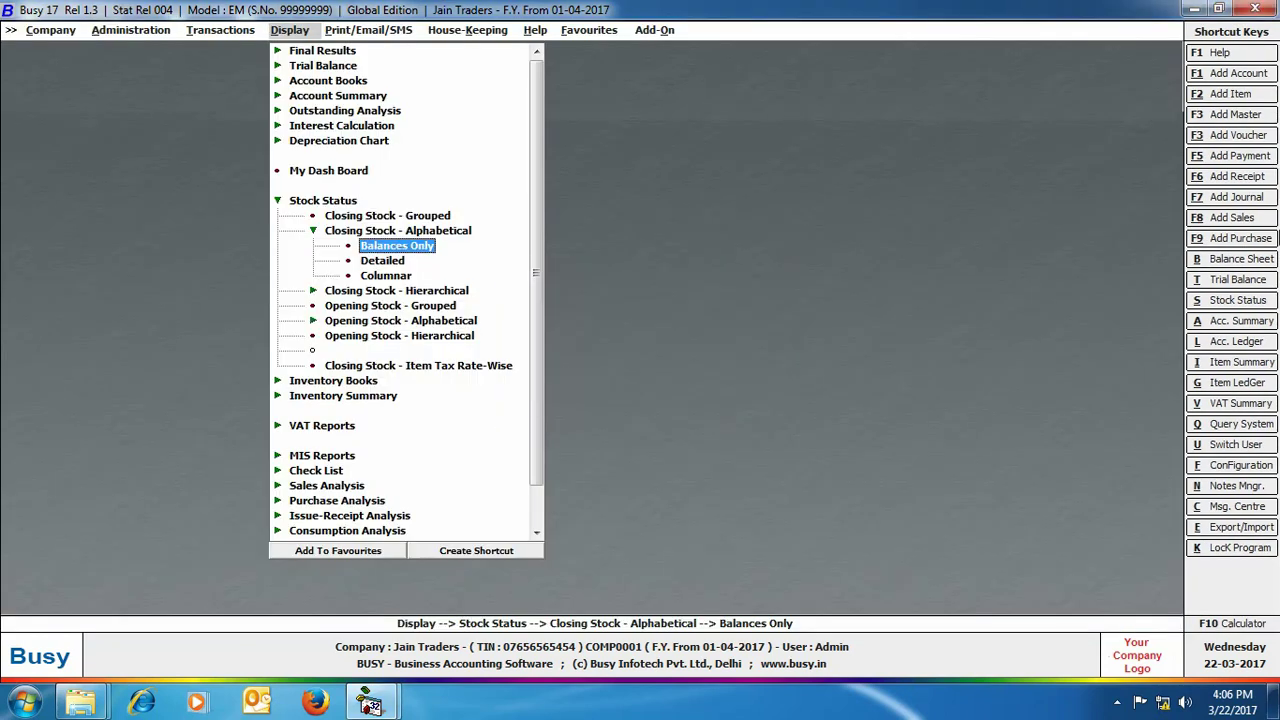
key(Escape)
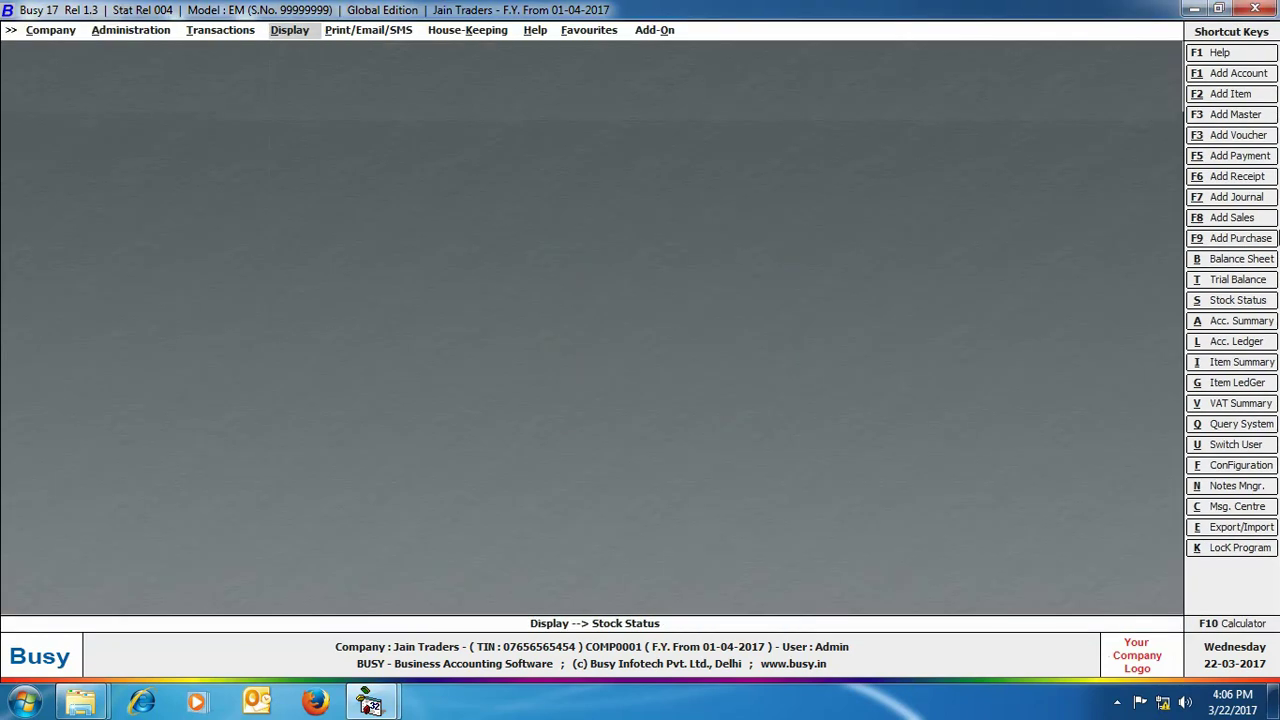